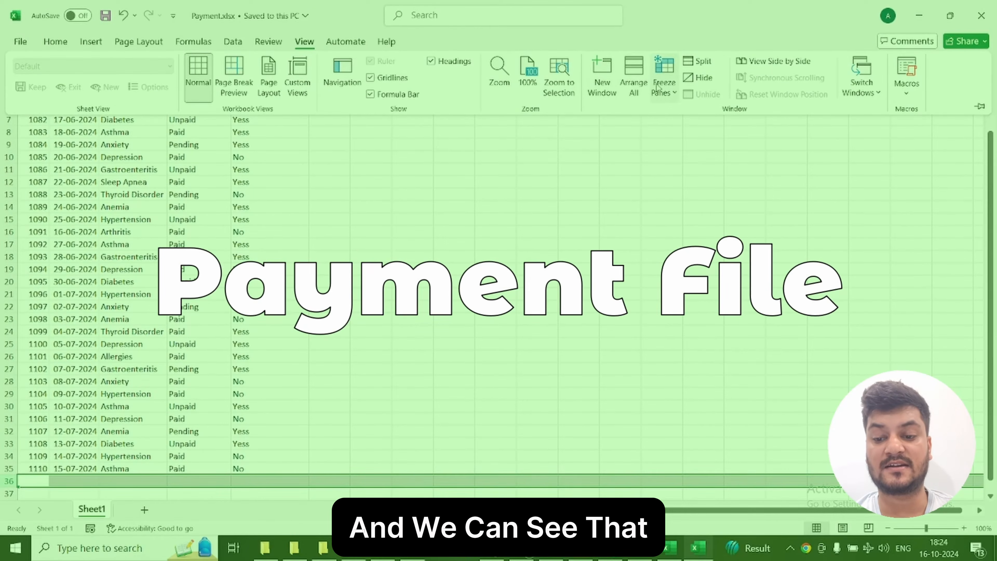
# Step: Arrange the open Payment and Diagnosis workbook windows as tiles
pyautogui.click(632, 87)
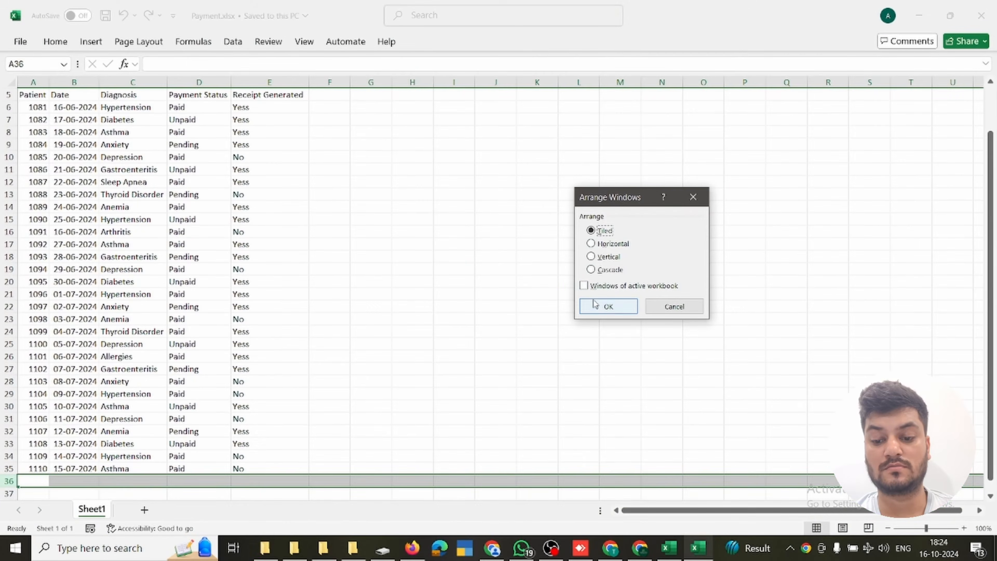
pyautogui.click(595, 305)
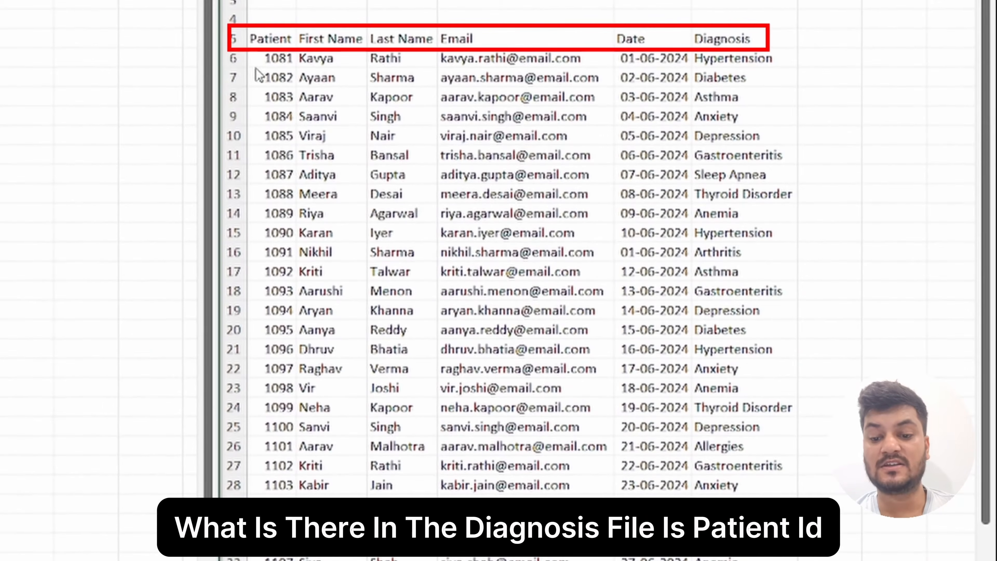
# Step: Examine the header columns of the diagnosis table and of the payment table
pyautogui.click(275, 38)
pyautogui.click(361, 39)
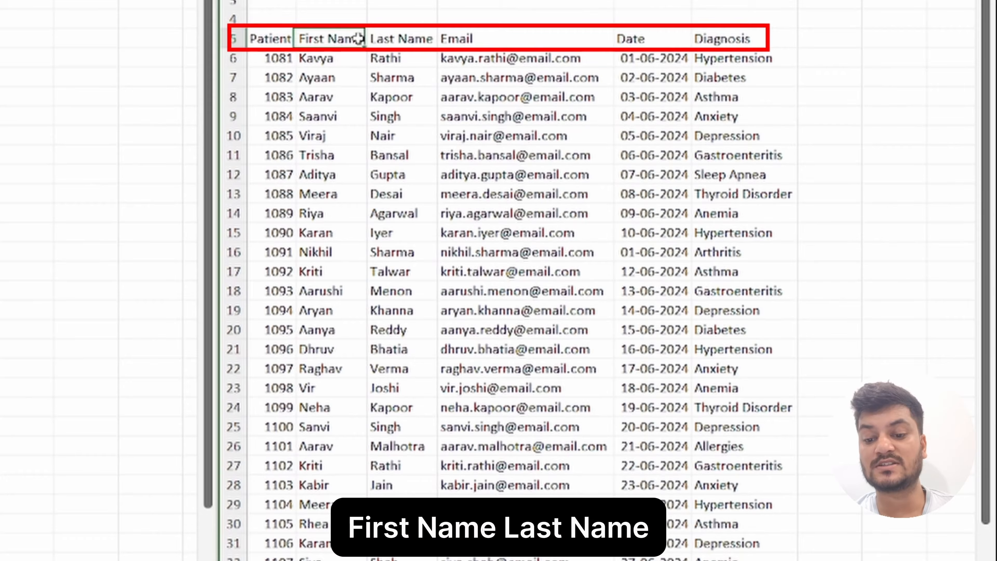
pyautogui.click(411, 39)
pyautogui.click(481, 40)
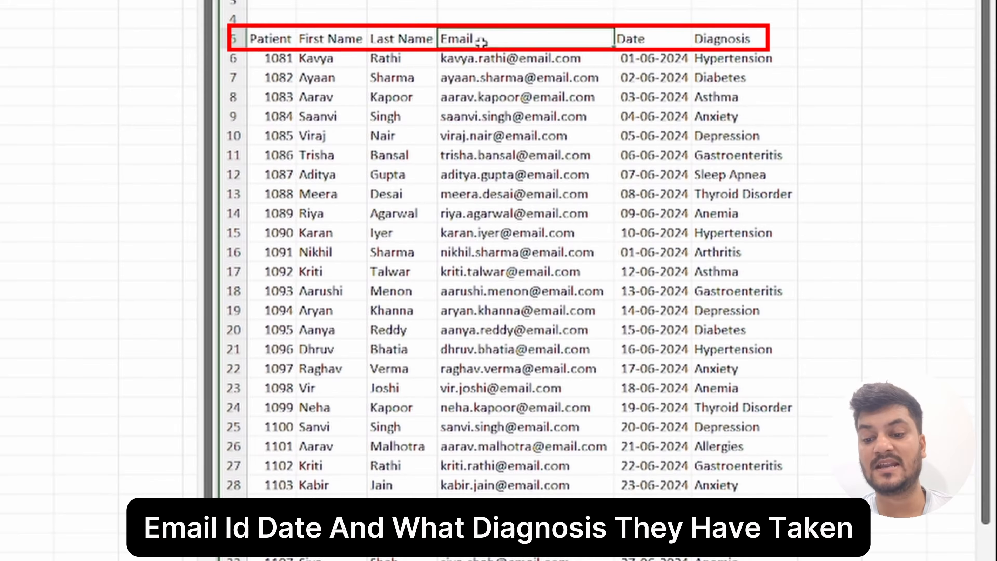
pyautogui.click(632, 39)
pyautogui.moveTo(718, 39); pyautogui.dragTo(722, 118)
pyautogui.moveTo(793, 189); pyautogui.dragTo(792, 222)
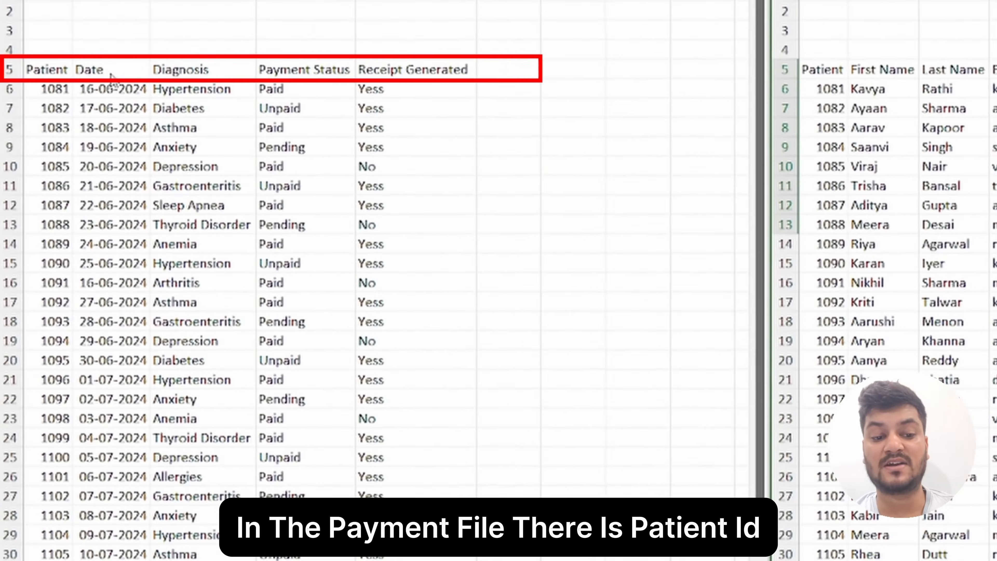
pyautogui.click(48, 69)
pyautogui.click(118, 70)
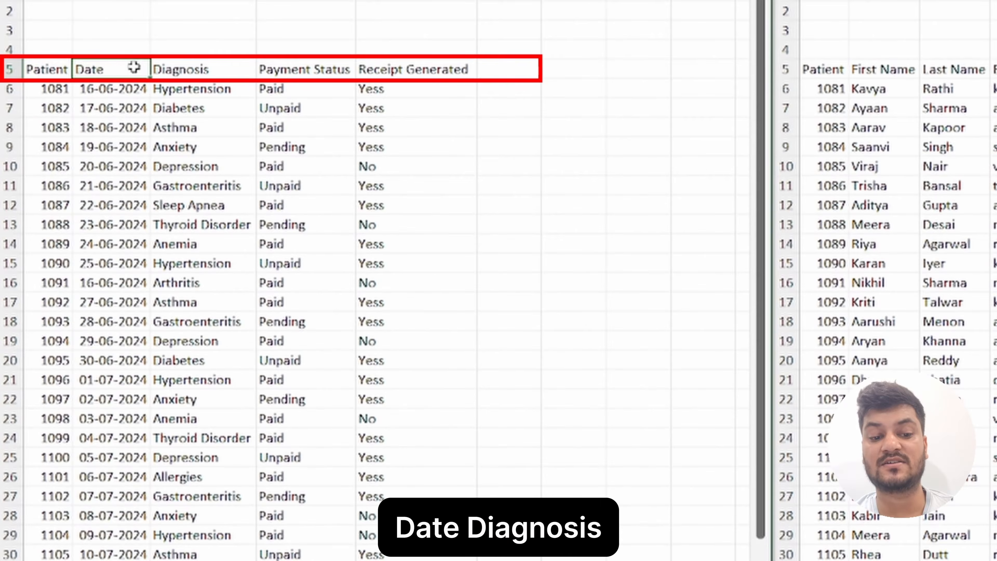
pyautogui.click(177, 69)
pyautogui.moveTo(296, 71); pyautogui.dragTo(307, 205)
pyautogui.moveTo(388, 63); pyautogui.dragTo(410, 227)
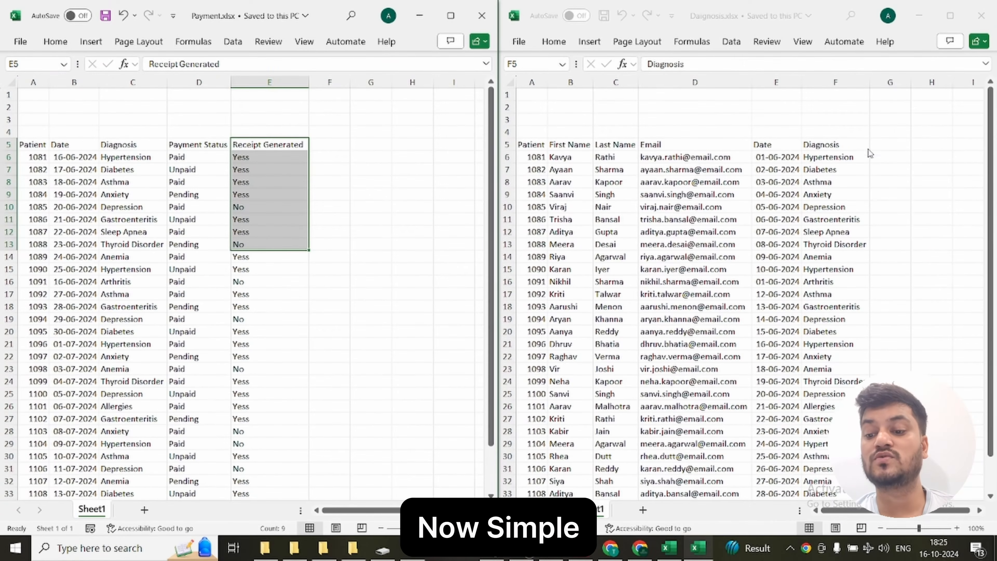
pyautogui.click(873, 157)
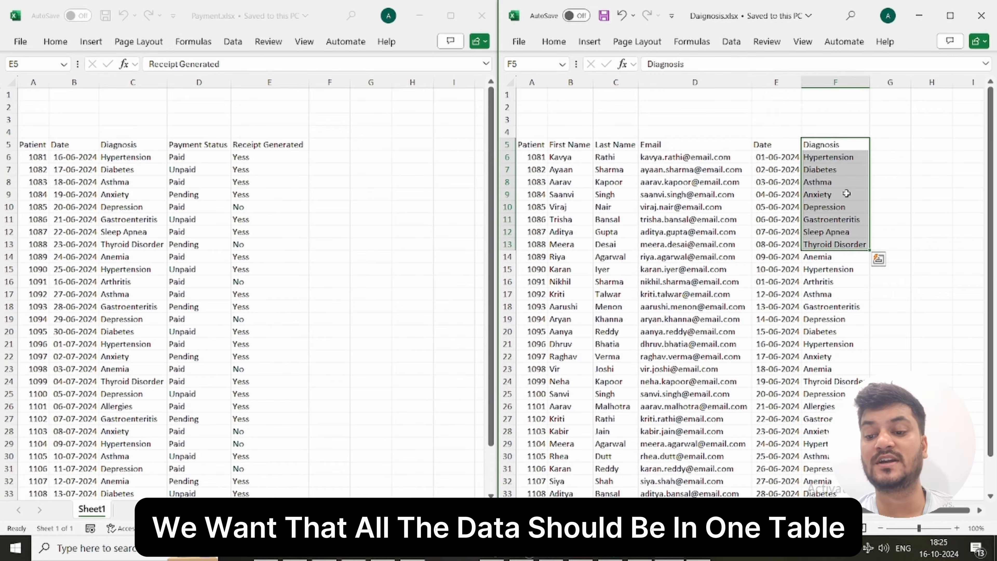
pyautogui.click(890, 158)
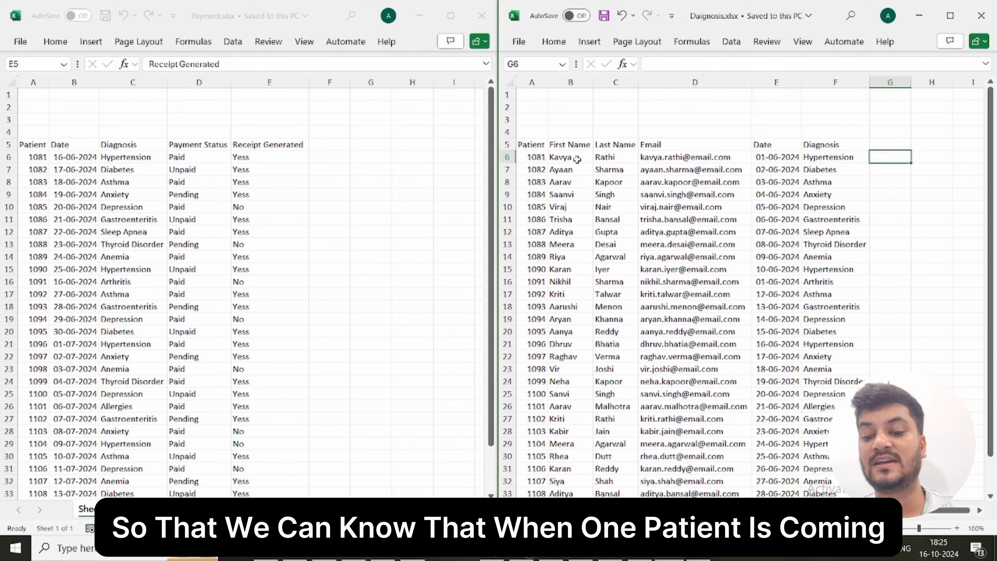
pyautogui.moveTo(566, 160); pyautogui.dragTo(779, 157)
pyautogui.click(890, 169)
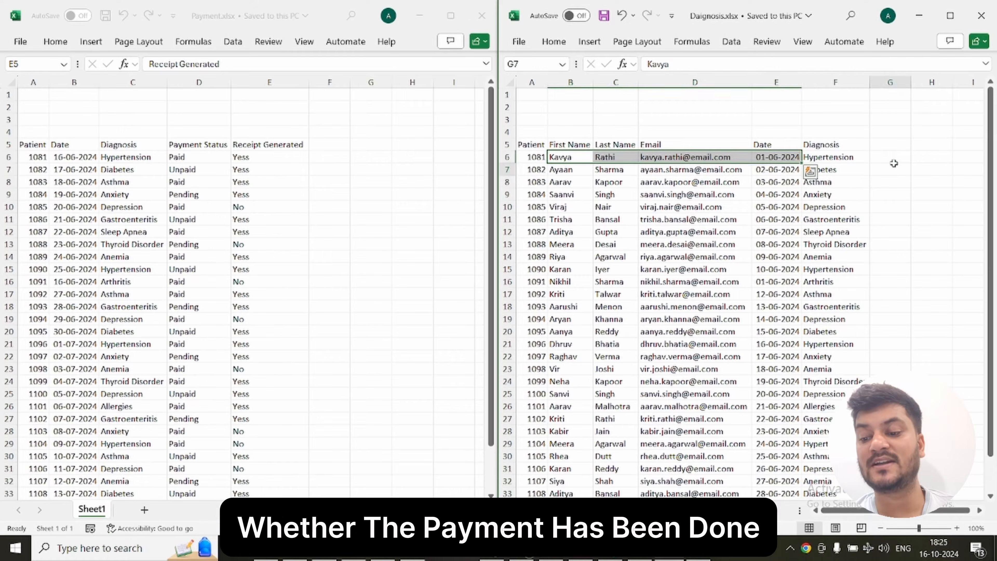
pyautogui.moveTo(929, 144); pyautogui.dragTo(541, 171)
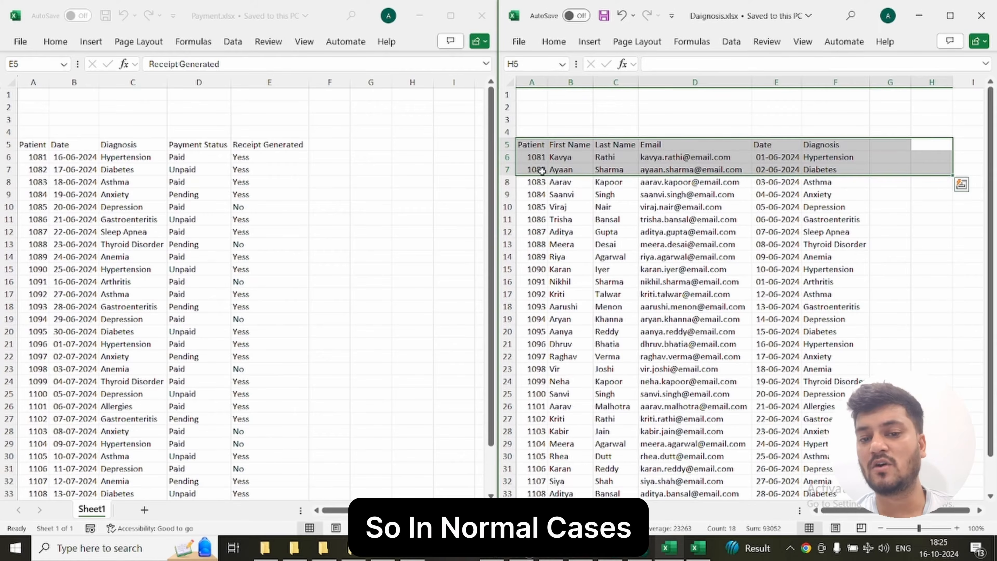
# Step: Start a VLOOKUP formula in cell G6 of the diagnosis sheet with A6 as the lookup value
pyautogui.click(886, 159)
pyautogui.write('=vlo')
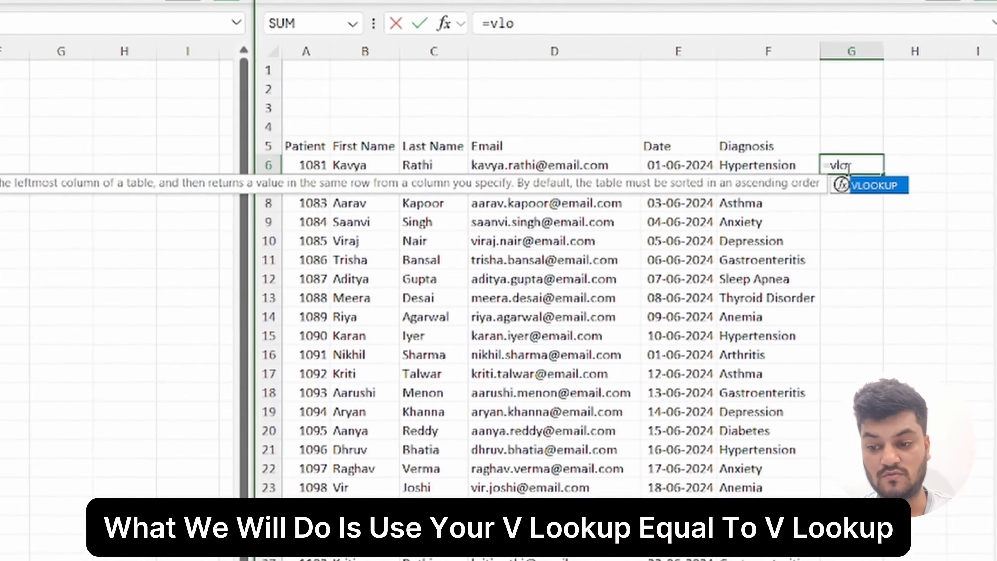
pyautogui.press('Tab')
pyautogui.press('Left')
pyautogui.press('Left')
pyautogui.press('Left')
pyautogui.press('Left')
pyautogui.press('Left')
pyautogui.press('Left')
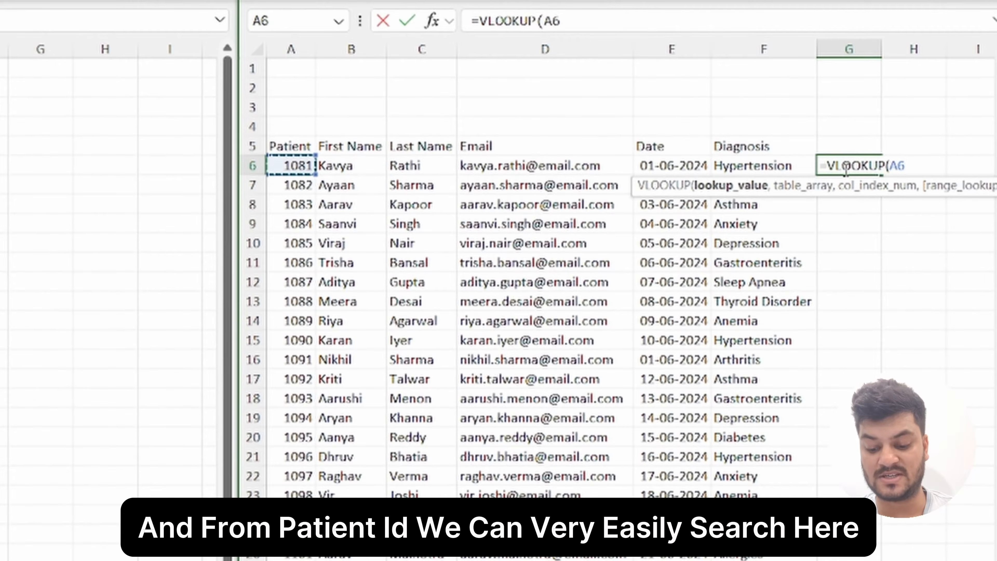
pyautogui.write(',')
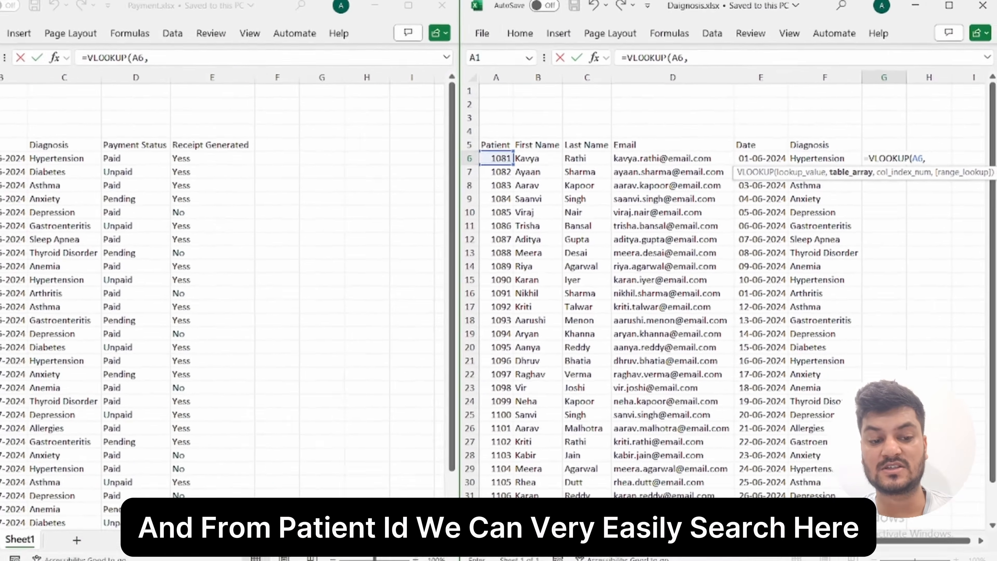
# Step: Complete the VLOOKUP with range $A$5:$E$35 of the Payment workbook's Sheet1, column index 4 and match type 0
pyautogui.moveTo(32, 145); pyautogui.dragTo(273, 443)
pyautogui.write(',')
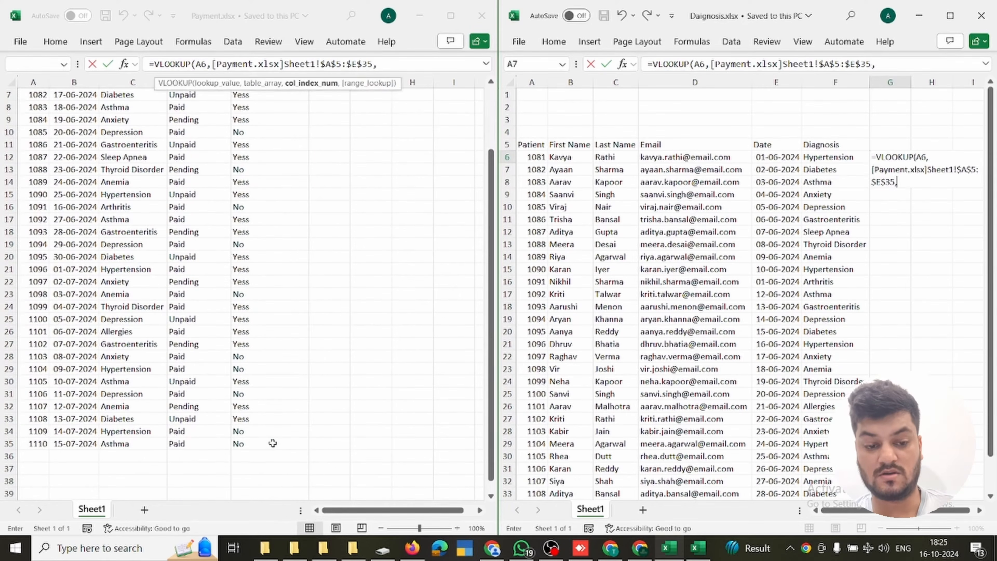
pyautogui.write('4,0')
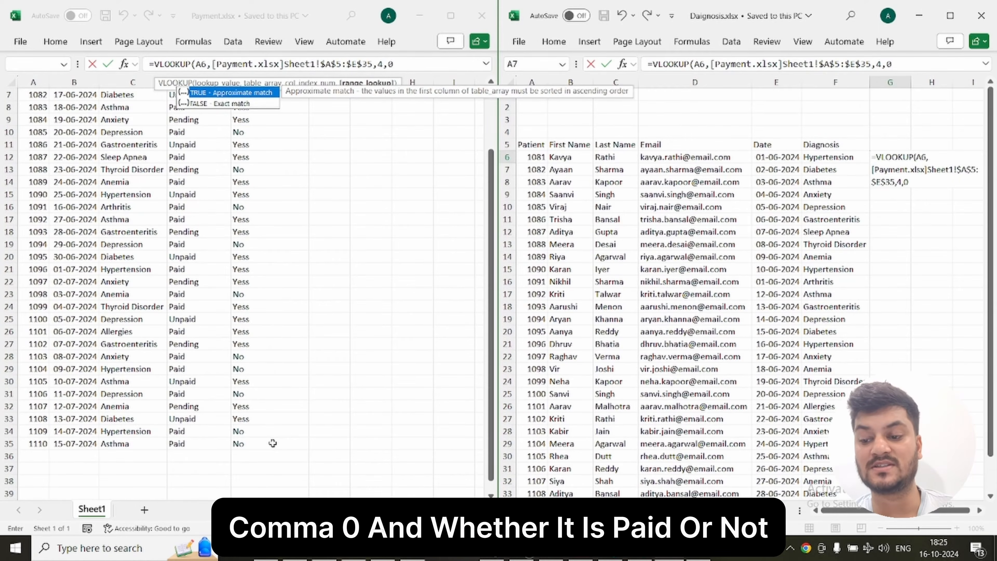
pyautogui.press('Return')
pyautogui.press('Up')
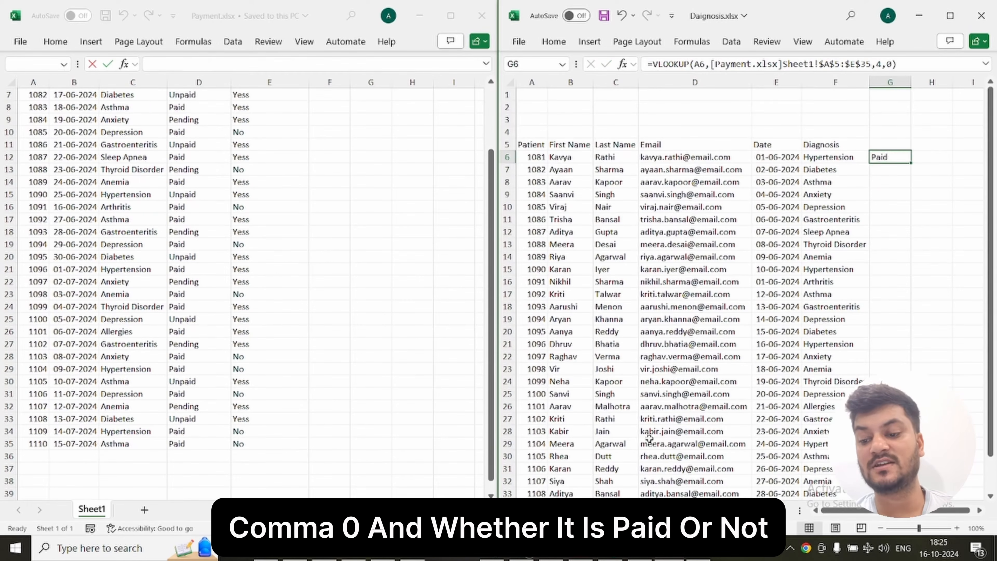
# Step: Fill the lookup formula from G6 down to the last patient row of the diagnosis table
pyautogui.doubleClick(911, 162)
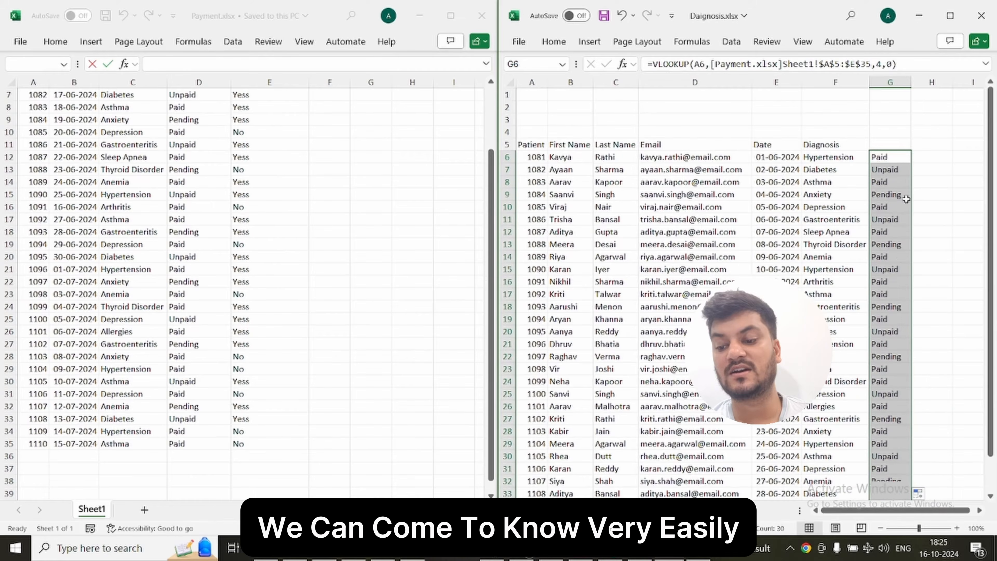
pyautogui.press('Up')
pyautogui.press('Down')
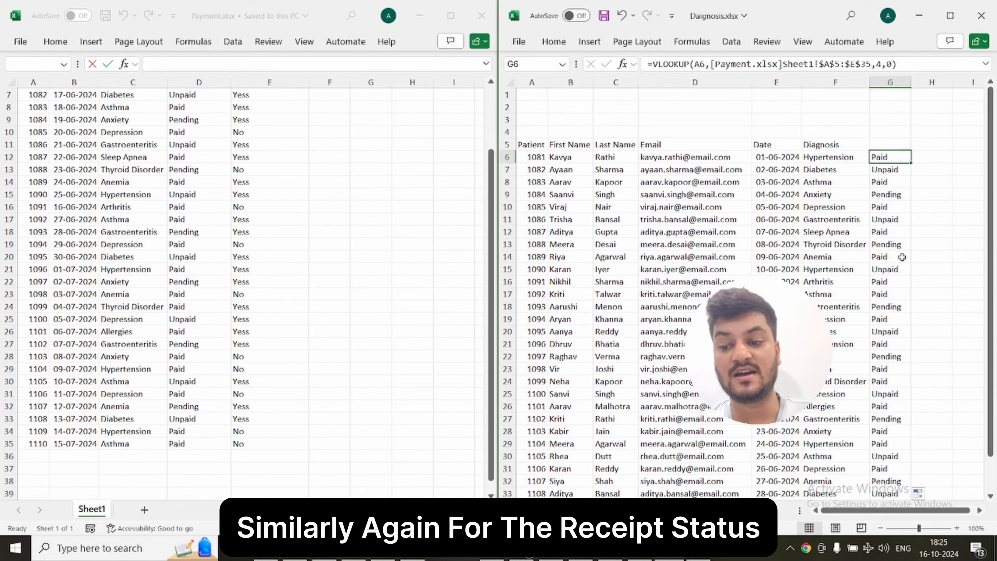
# Step: Enter the header "Receipt Status" in cell H5 of the diagnosis sheet
pyautogui.press('Up')
pyautogui.press('Up')
pyautogui.press('Up')
pyautogui.press('Up')
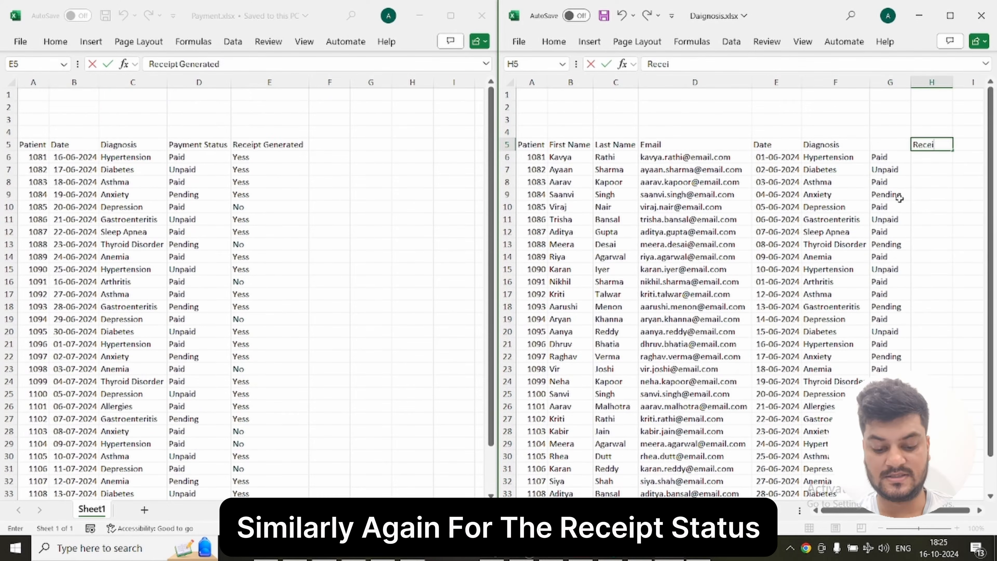
pyautogui.write('pt Status')
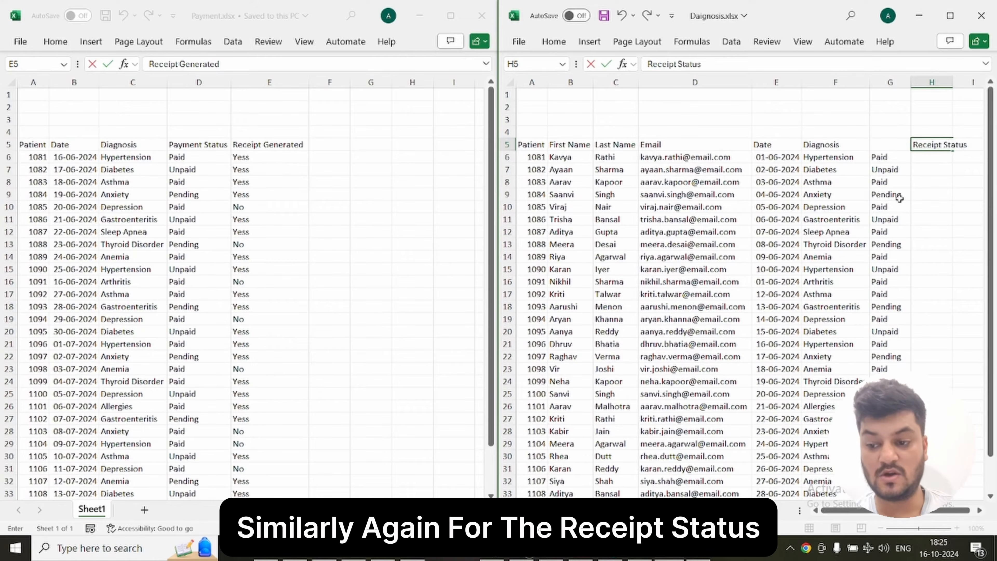
pyautogui.press('Return')
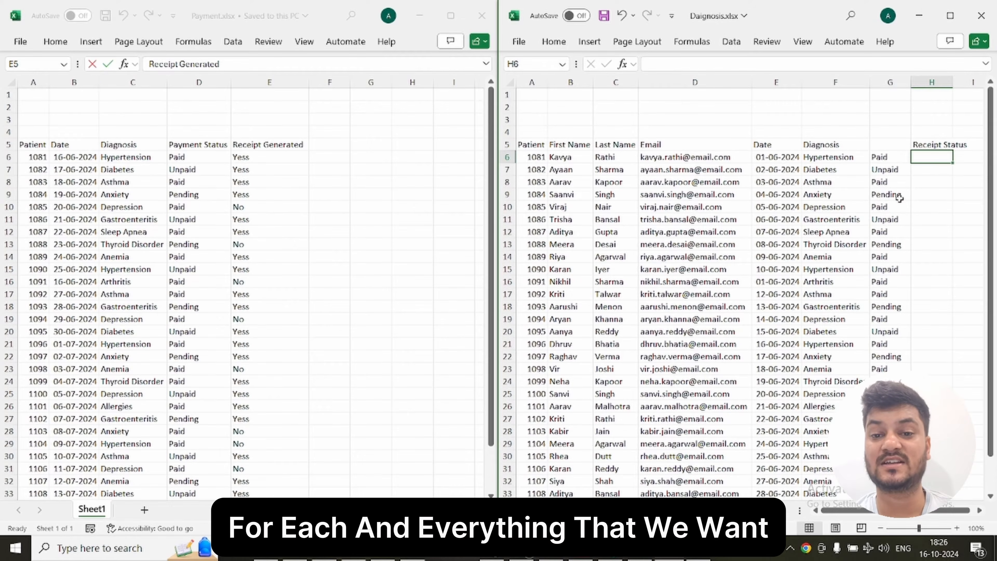
pyautogui.press('Left')
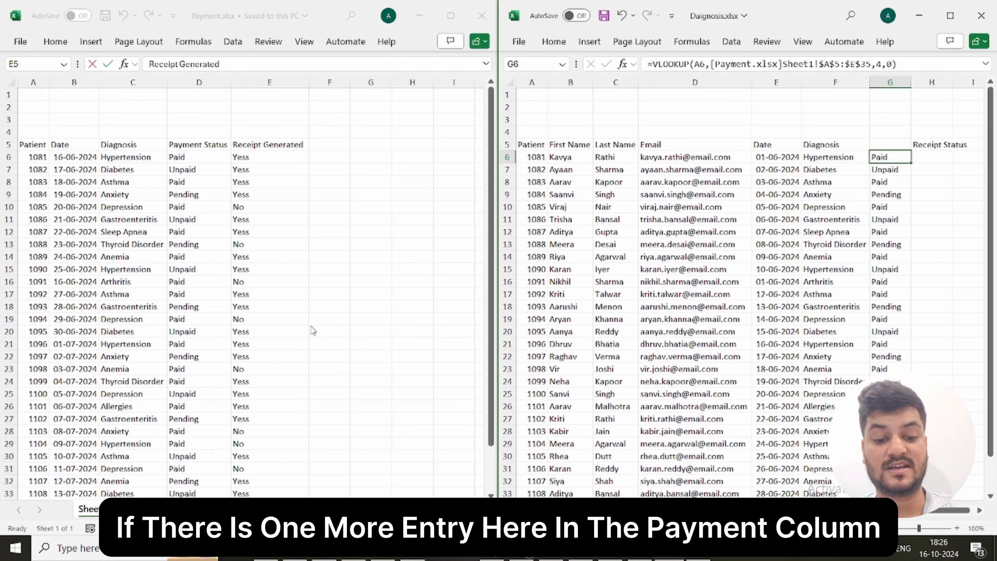
# Step: Duplicate the last record of the payment table, row 35, into row 36
pyautogui.click(281, 331)
pyautogui.scroll(-5, 281, 331)
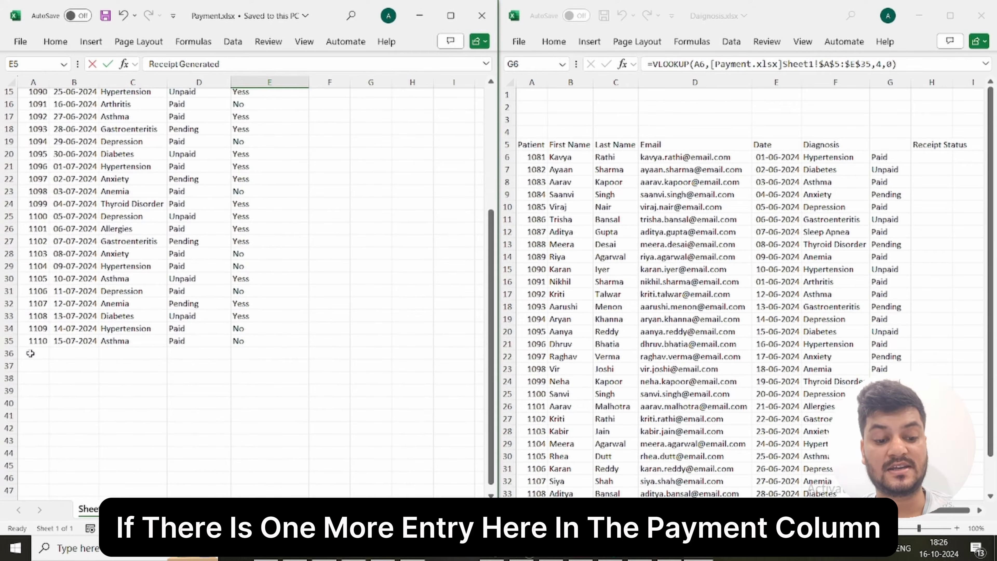
pyautogui.click(31, 353)
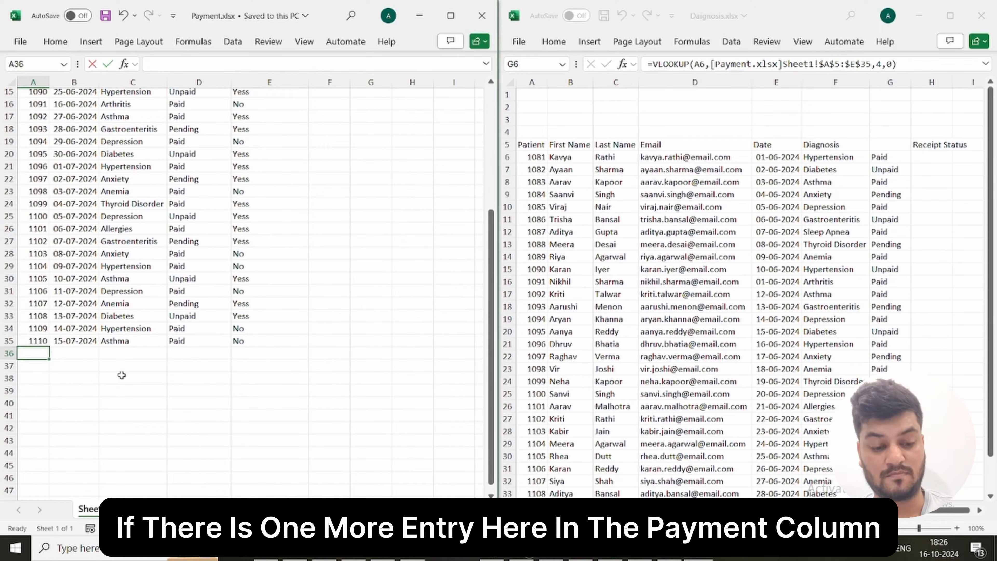
pyautogui.press('Up')
pyautogui.hotkey('ctrl', 'shift', 'Right')
pyautogui.hotkey('shift', 'Down')
pyautogui.hotkey('ctrl', 'd')
pyautogui.press('Down')
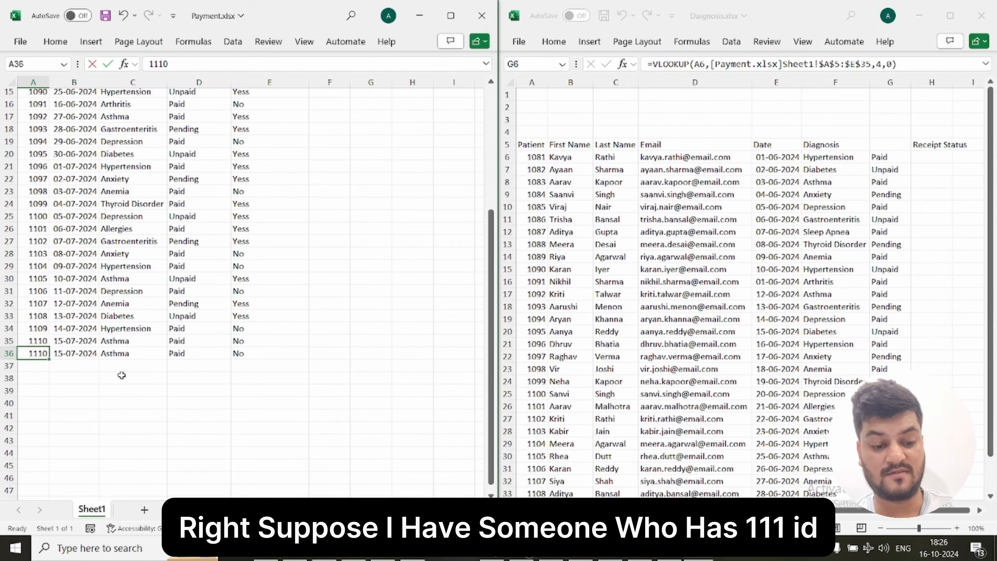
# Step: Give the payment record in row 36 the next consecutive patient ID and save the Payment workbook
pyautogui.write('1111')
pyautogui.press('Return')
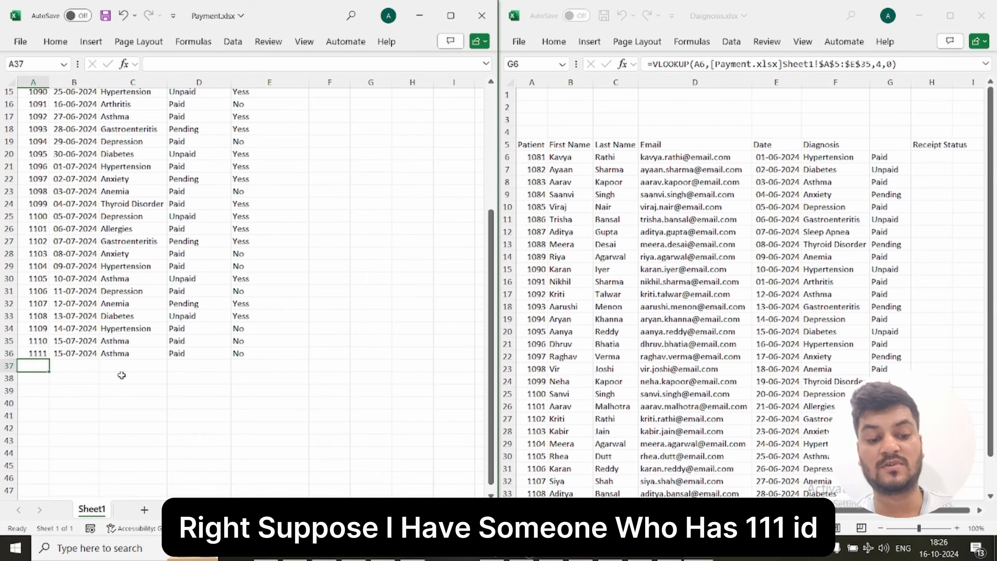
pyautogui.hotkey('ctrl', 's')
# Step: Check the end of the diagnosis table and the lookup formula in its last row
pyautogui.click(744, 254)
pyautogui.click(699, 256)
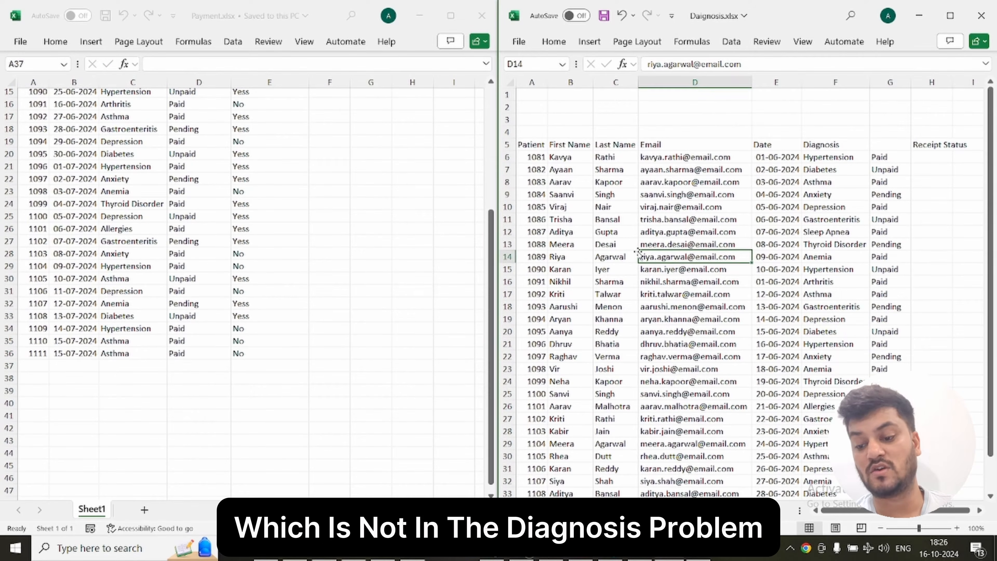
pyautogui.scroll(-3, 799, 378)
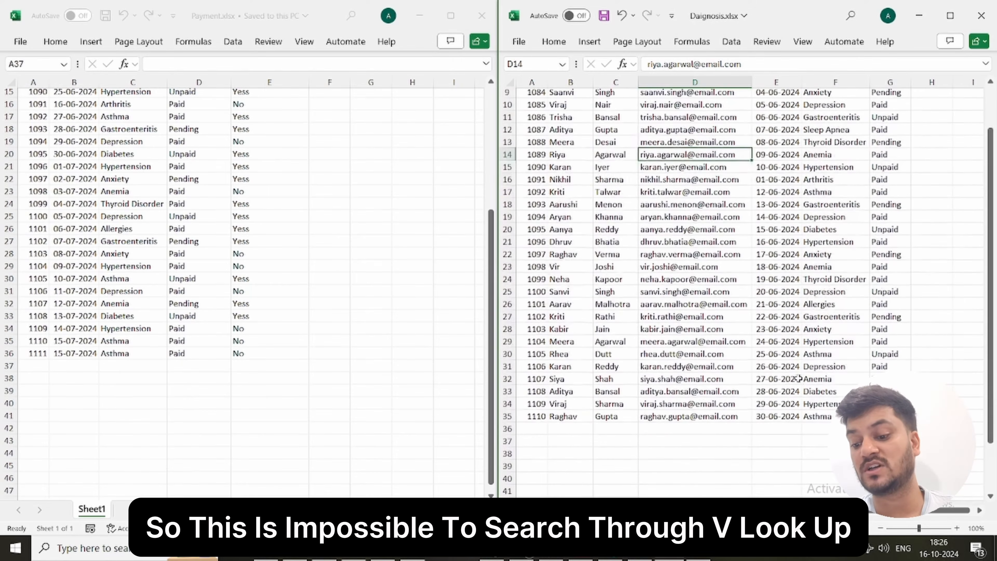
pyautogui.click(887, 416)
pyautogui.scroll(3, 773, 277)
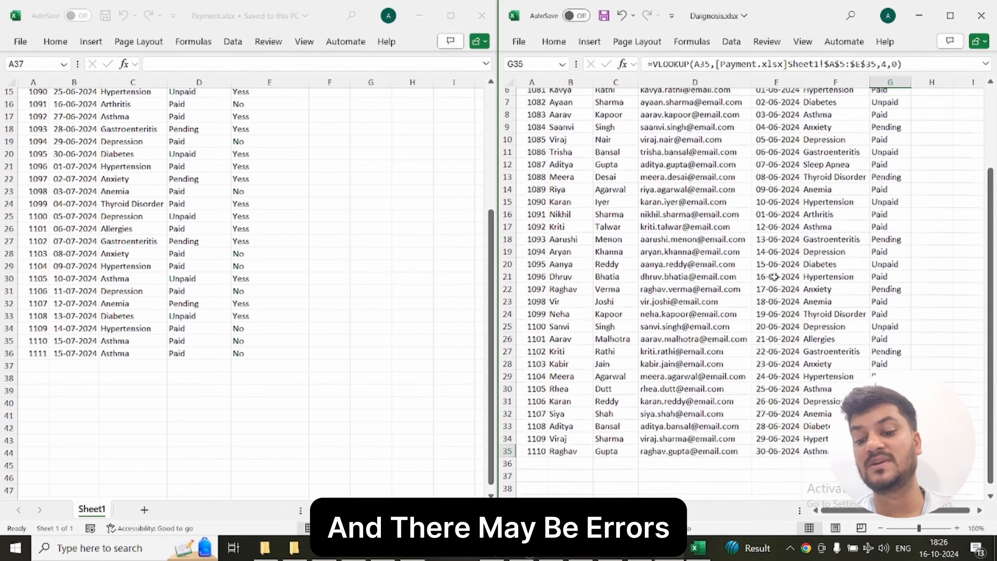
pyautogui.scroll(1, 239, 235)
# Step: Clear the added record in row 36 of the payment sheet
pyautogui.click(199, 233)
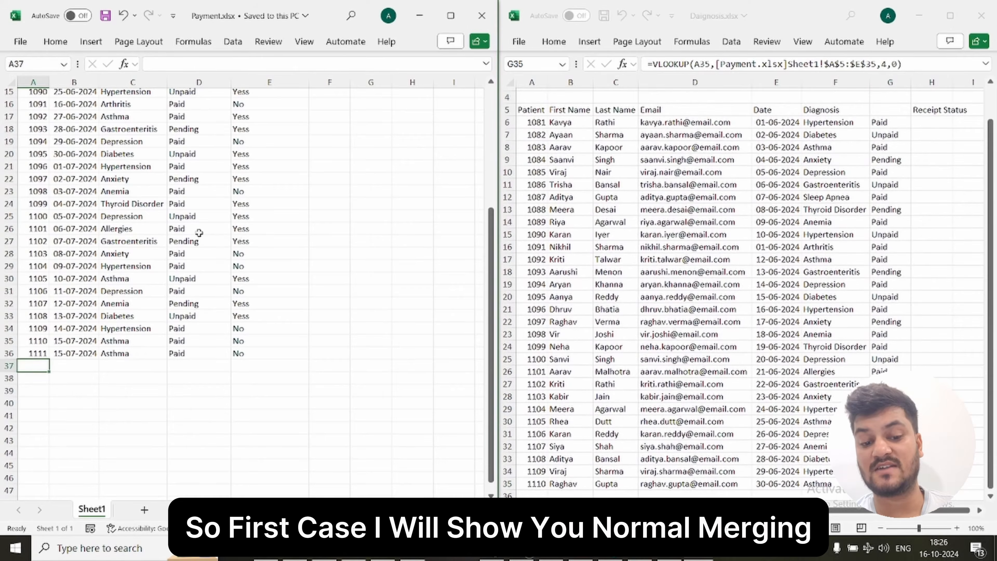
pyautogui.scroll(2, 199, 233)
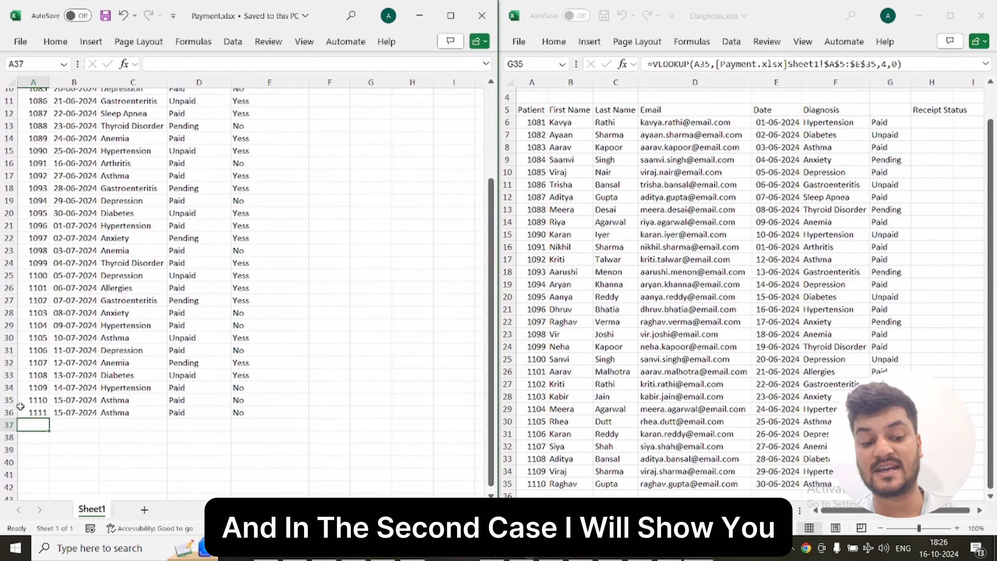
pyautogui.click(5, 412)
pyautogui.press('Delete')
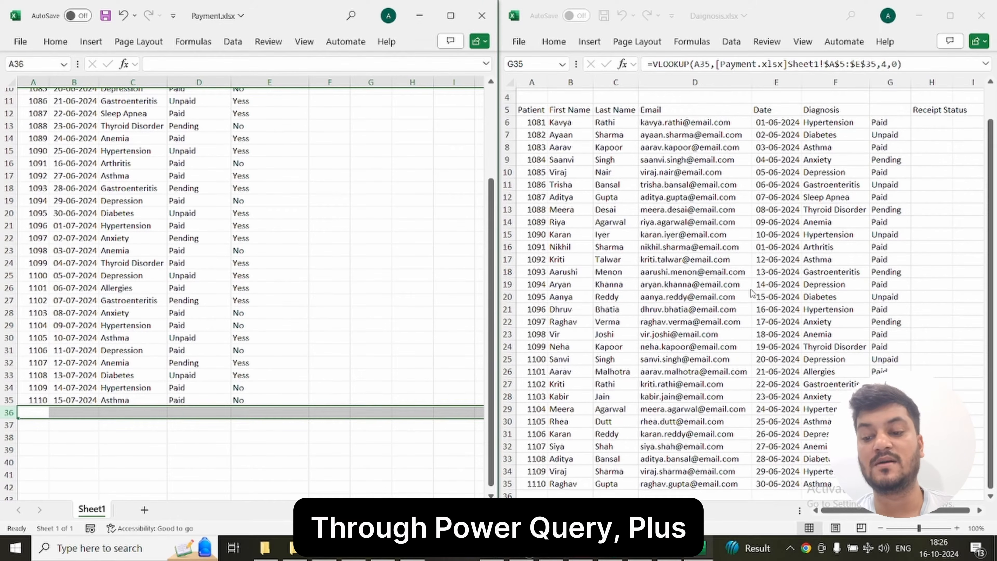
pyautogui.scroll(1, 365, 222)
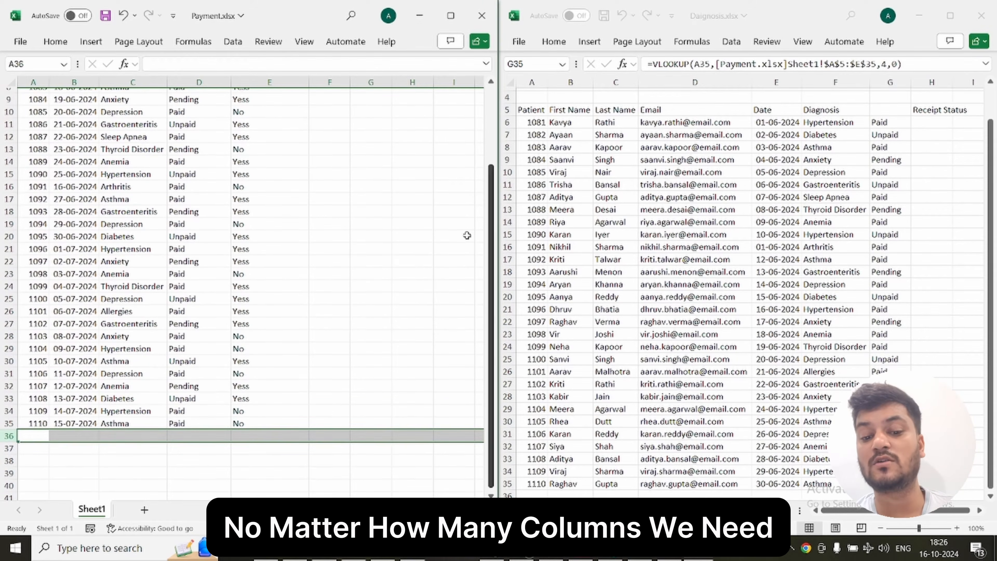
pyautogui.scroll(3, 365, 223)
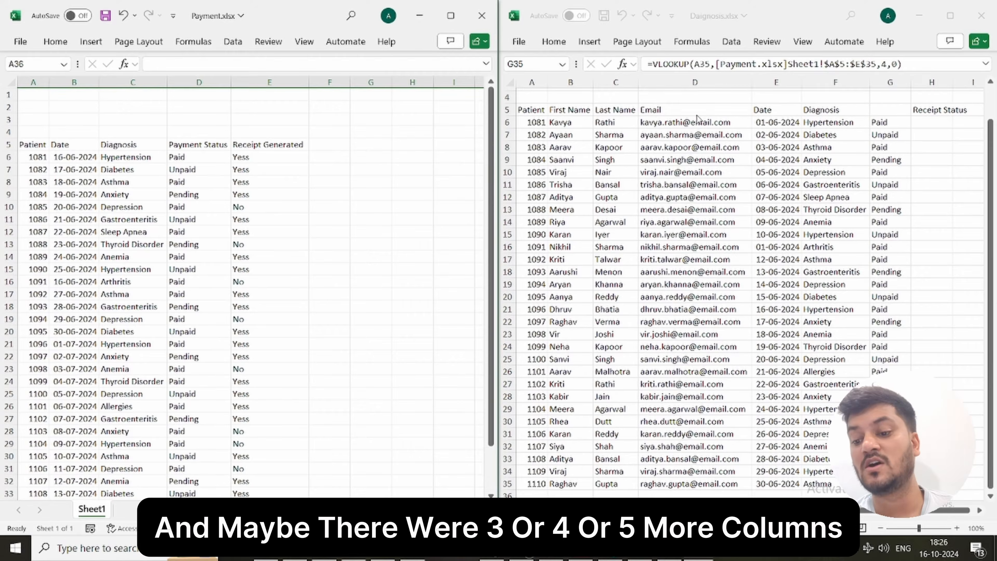
# Step: Clear the contents of columns G and H in the diagnosis sheet, including the payment lookup formulas and the Receipt Status header
pyautogui.click(890, 85)
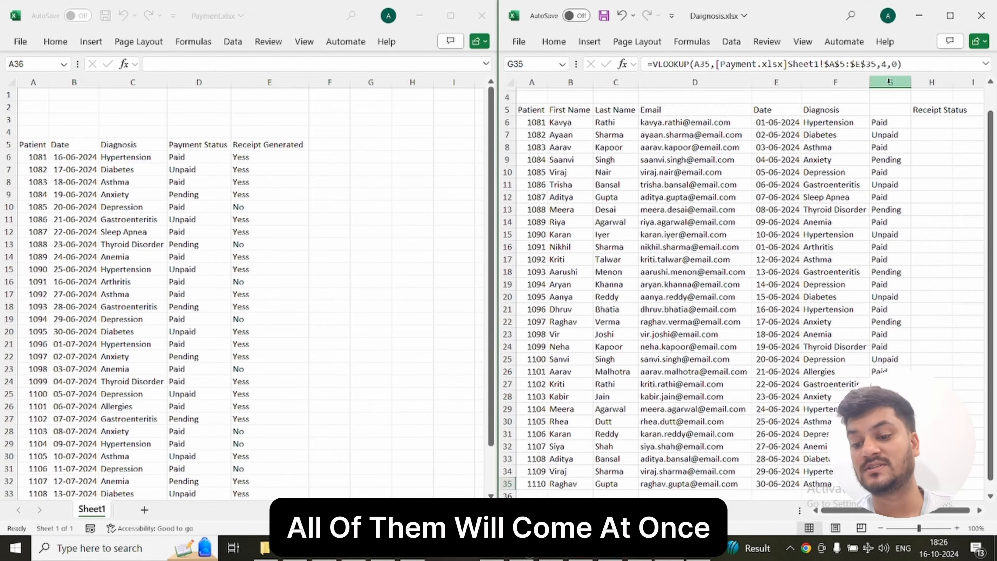
pyautogui.click(890, 83)
pyautogui.moveTo(890, 83); pyautogui.dragTo(932, 83)
pyautogui.press('Delete')
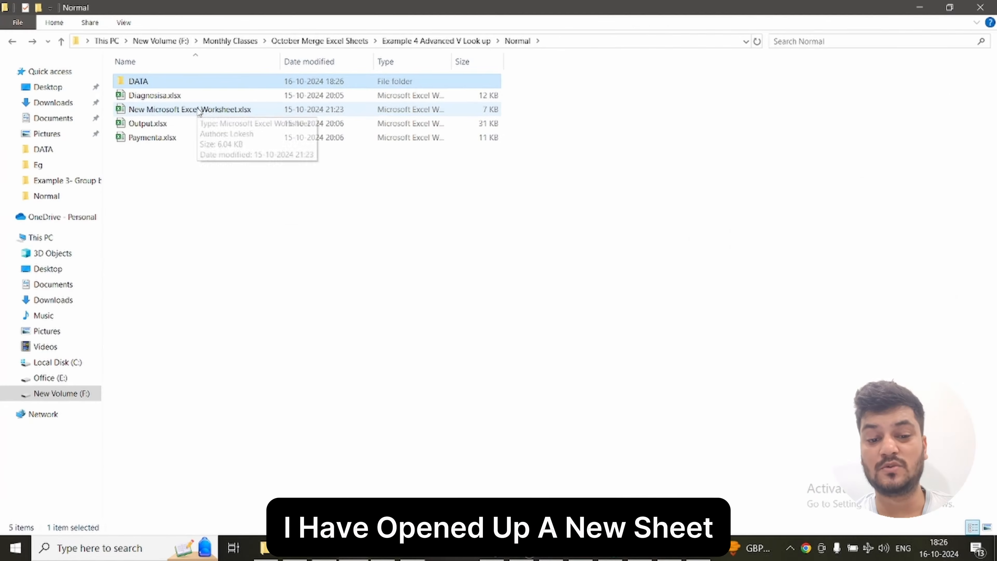
# Step: Open New Microsoft Excel Worksheet.xlsx from the Normal folder and import data from the Daignosis.xlsx workbook into it
pyautogui.doubleClick(199, 110)
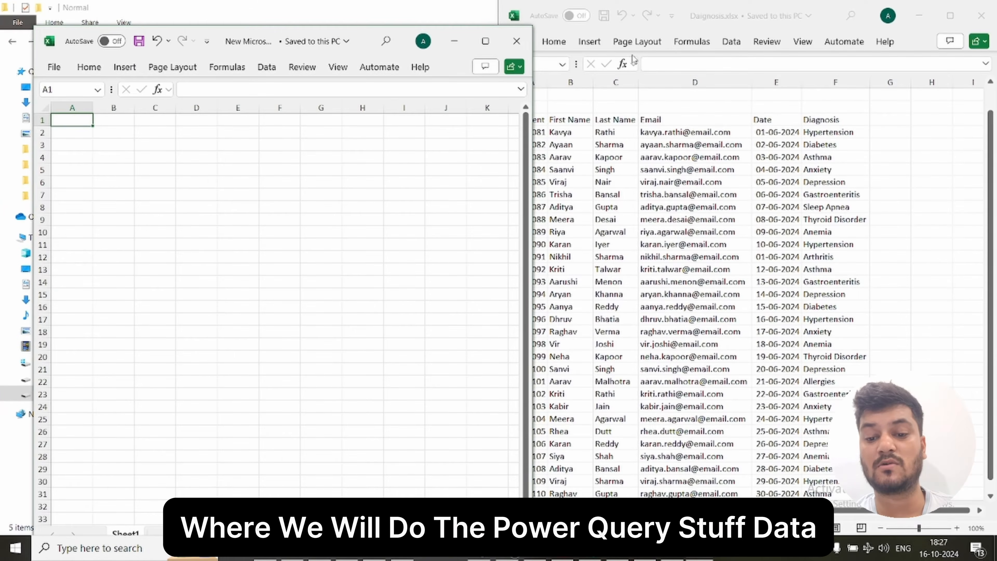
pyautogui.click(485, 41)
pyautogui.click(232, 40)
pyautogui.click(25, 75)
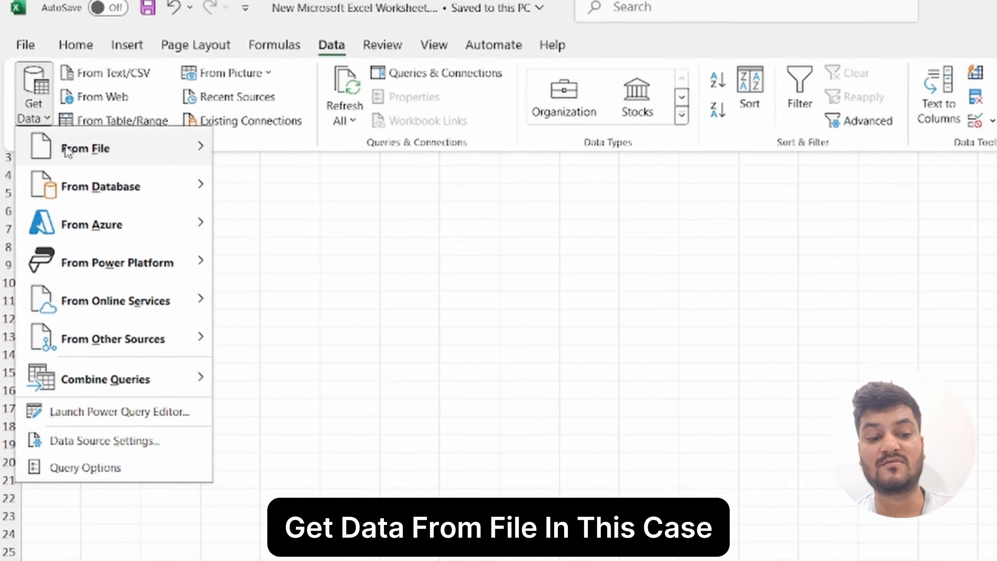
pyautogui.click(67, 152)
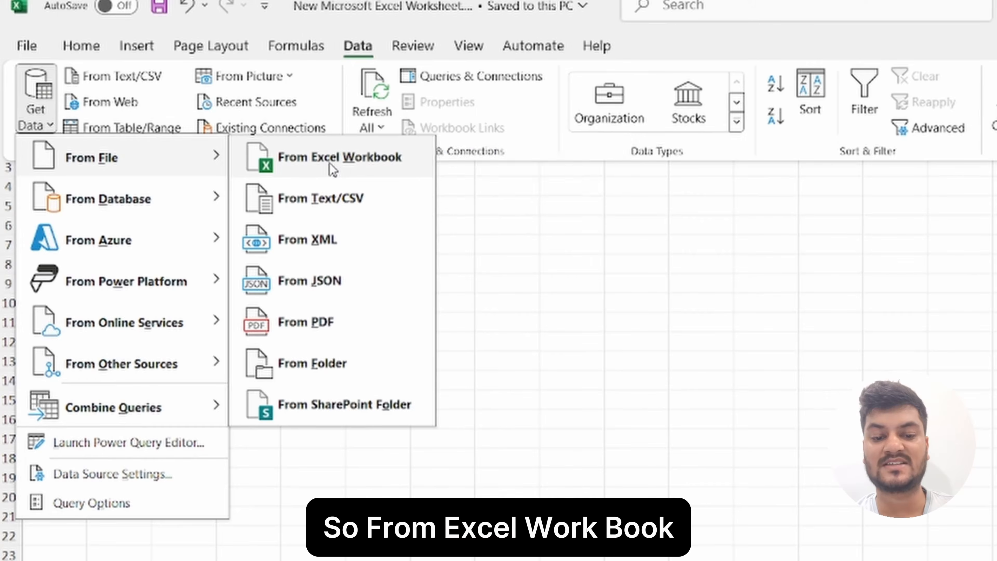
pyautogui.click(329, 163)
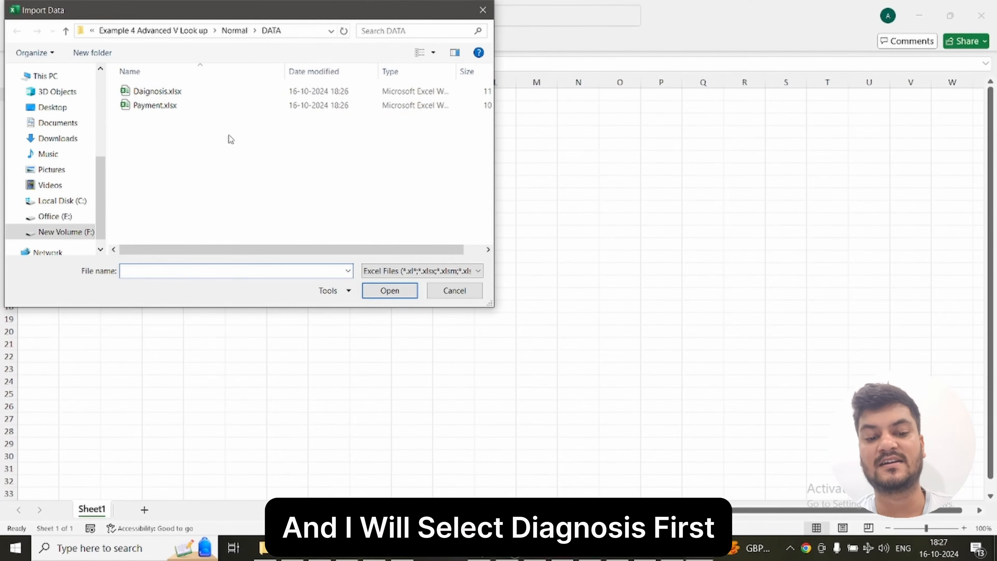
pyautogui.doubleClick(162, 91)
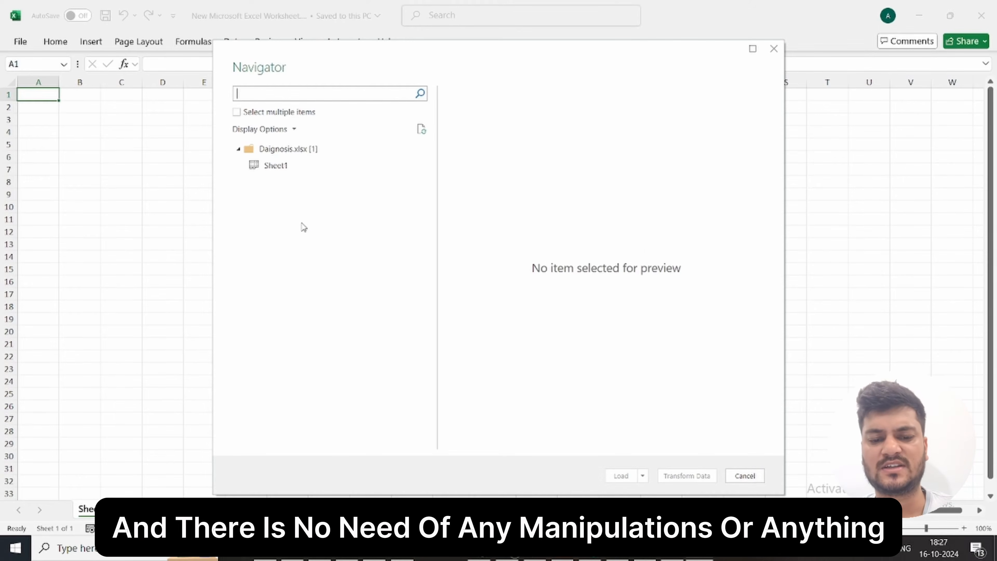
# Step: Preview Sheet1 of the diagnosis workbook across its columns and open it in the Power Query Editor for transforming
pyautogui.click(278, 168)
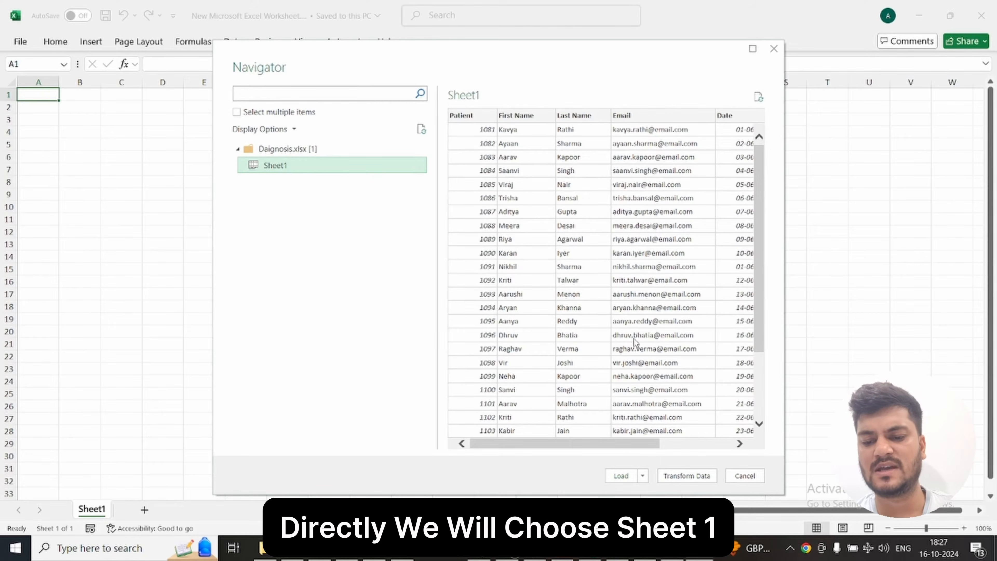
pyautogui.click(706, 444)
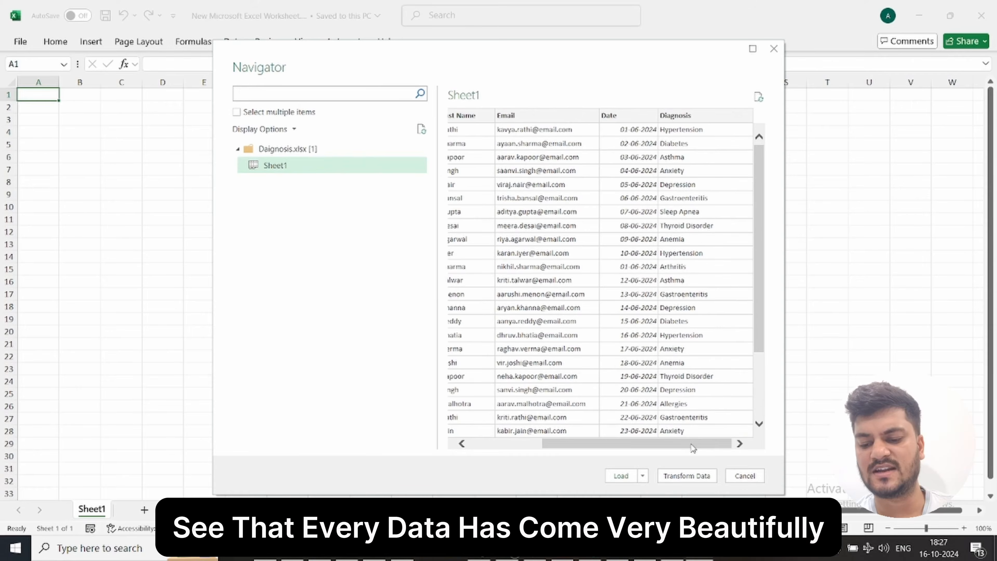
pyautogui.moveTo(693, 447); pyautogui.dragTo(568, 448)
pyautogui.click(687, 476)
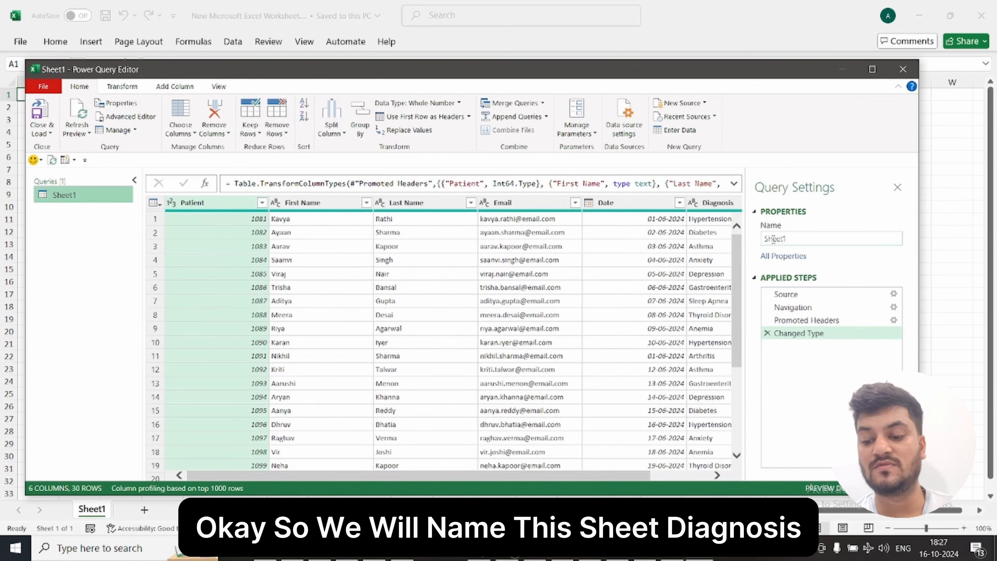
# Step: Rename the imported Sheet1 query as Diagnosis
pyautogui.click(798, 239)
pyautogui.write('D')
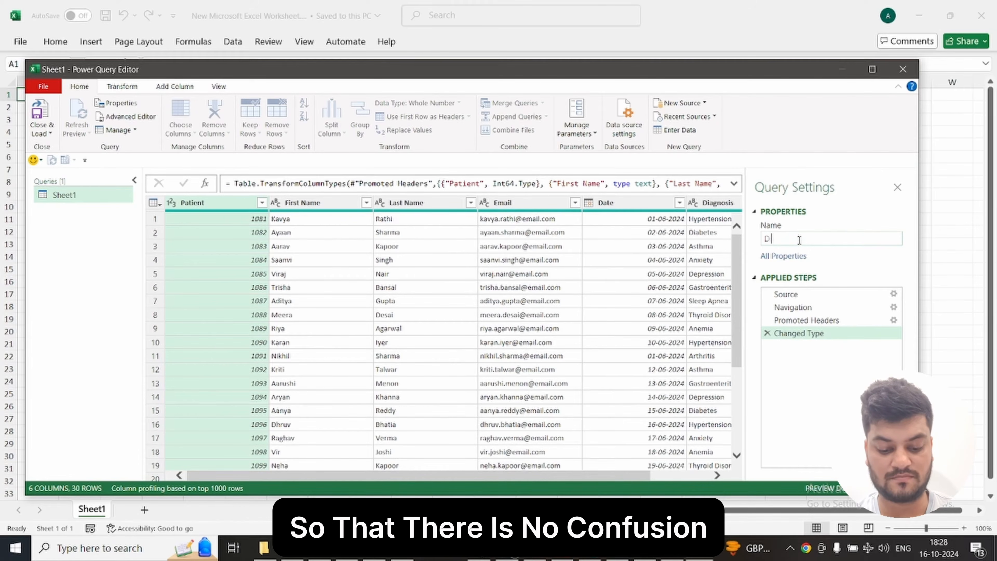
pyautogui.write('iagnosis')
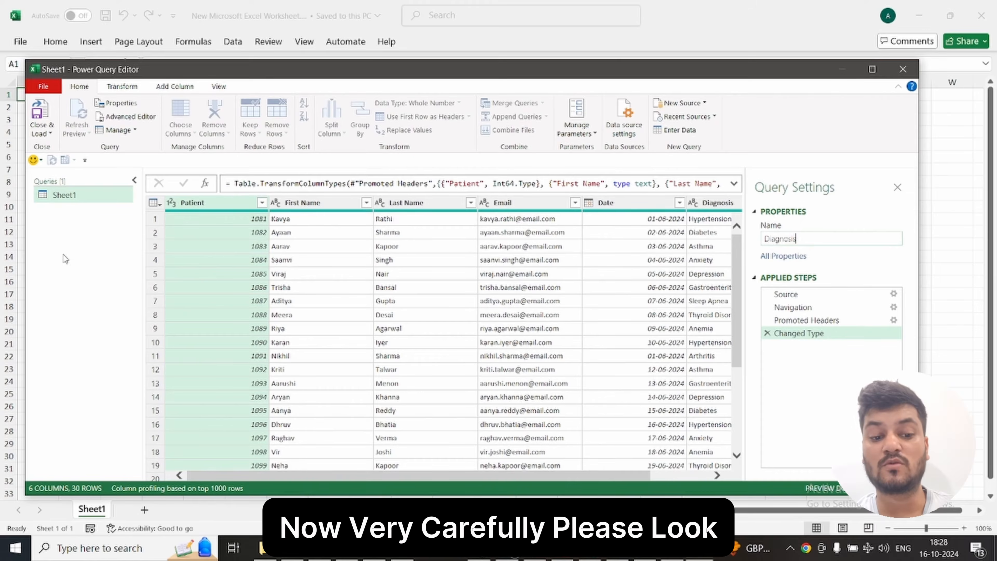
pyautogui.press('Return')
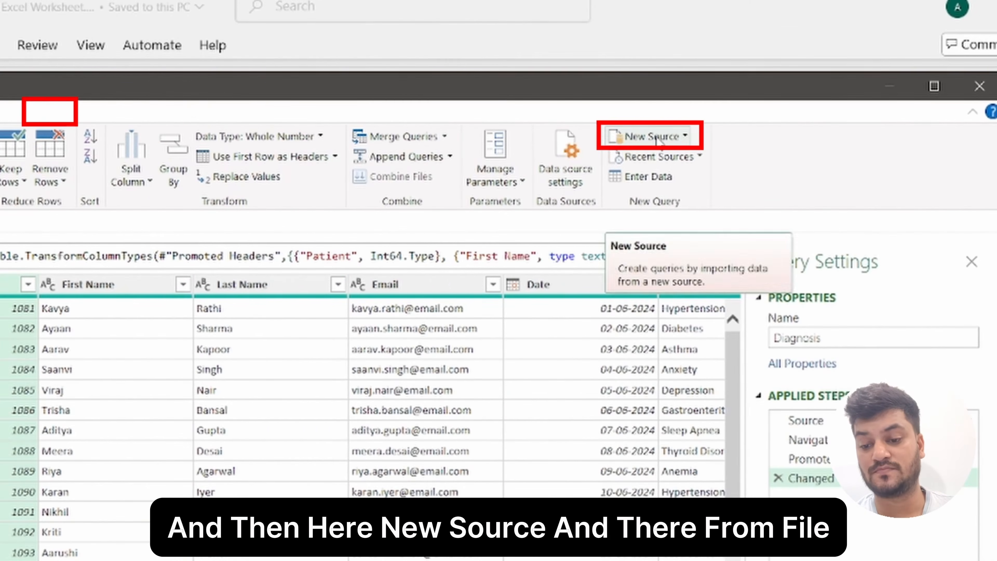
# Step: Add Sheet1 of Payment.xlsx as a second query from a new Excel workbook source
pyautogui.click(946, 137)
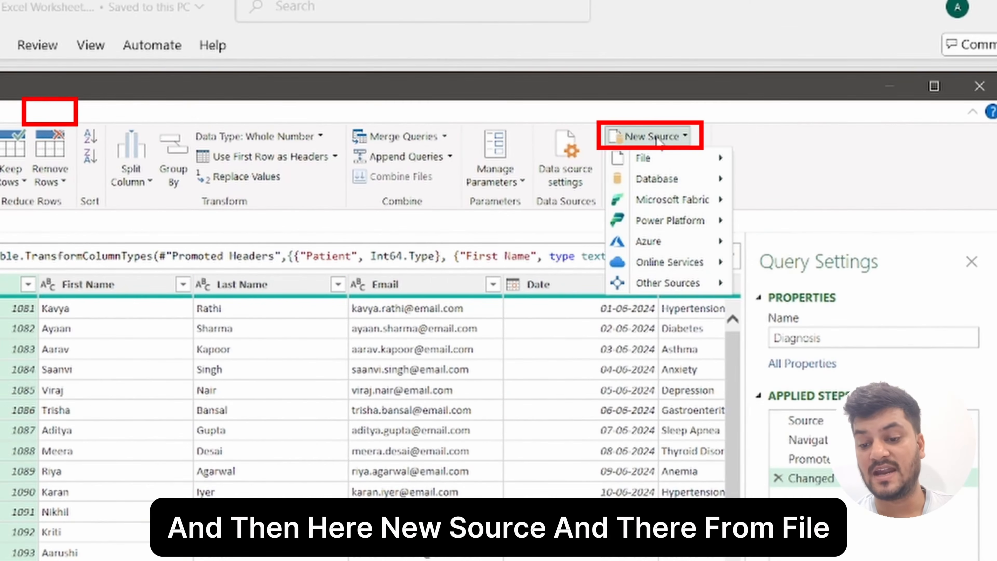
pyautogui.moveTo(675, 159)
pyautogui.click(797, 167)
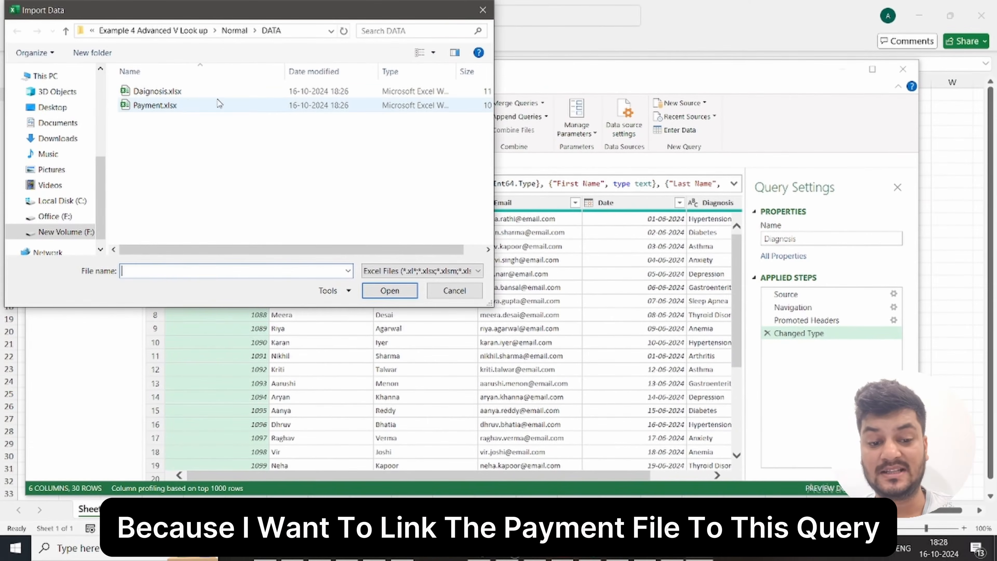
pyautogui.click(219, 104)
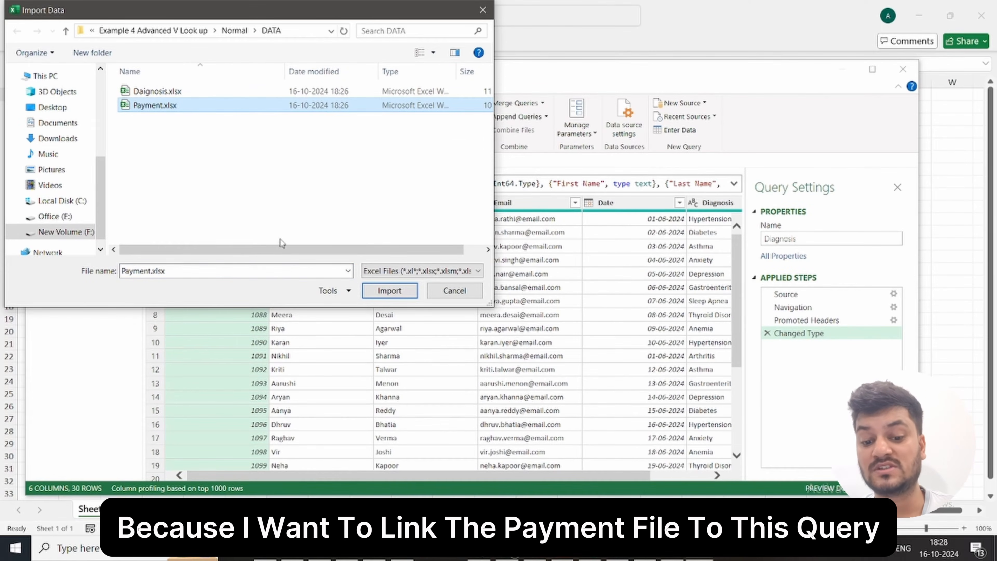
pyautogui.click(373, 292)
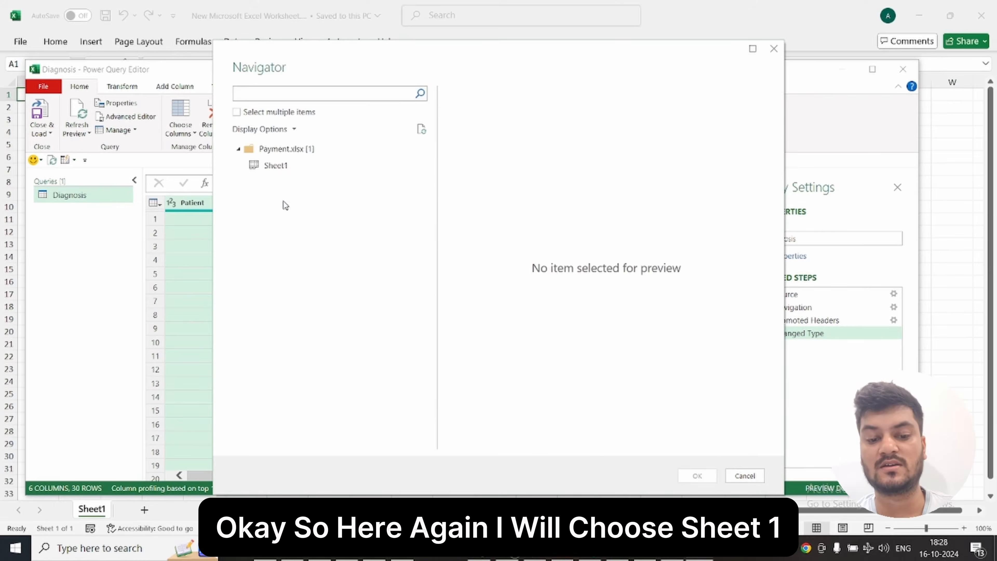
pyautogui.click(274, 166)
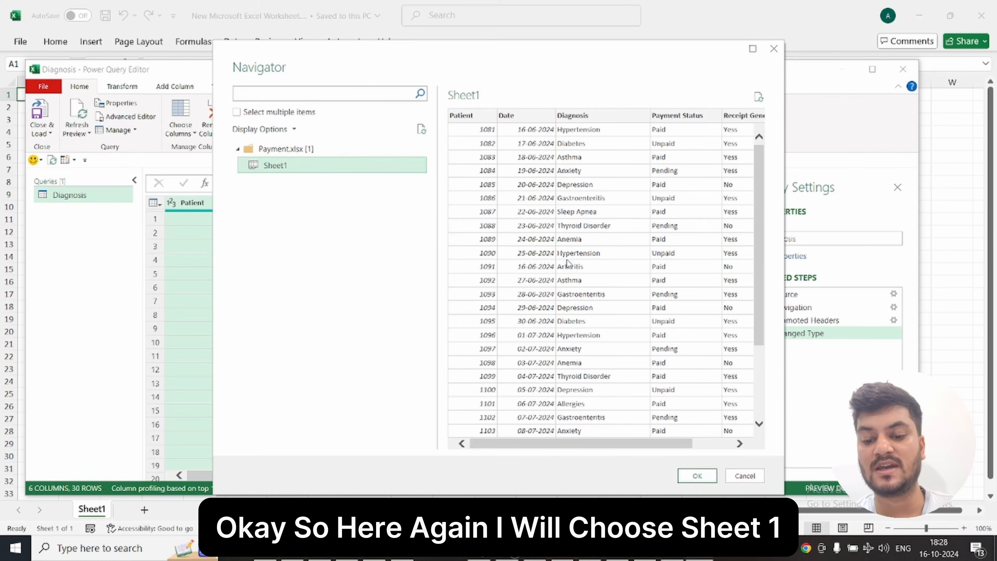
pyautogui.click(711, 446)
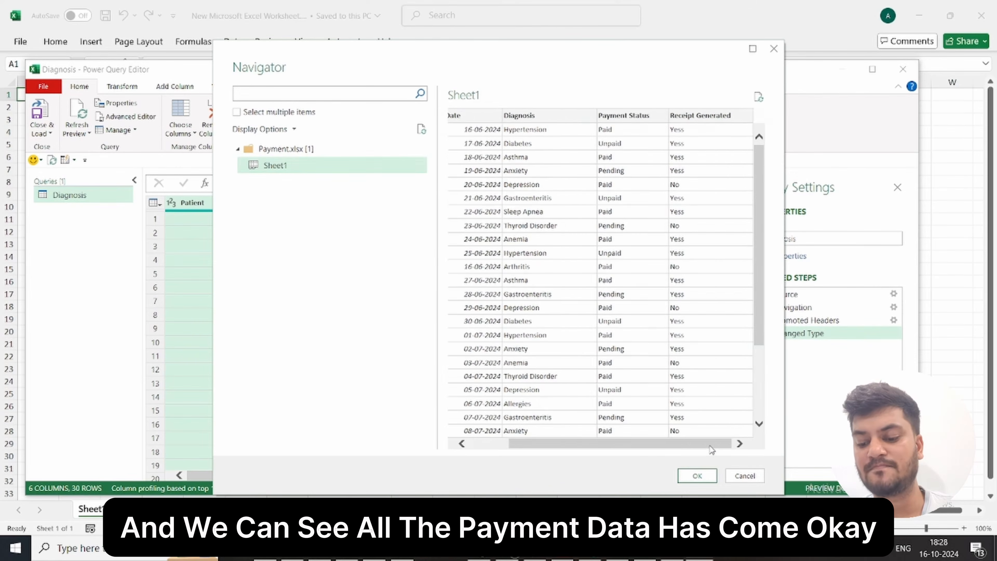
pyautogui.click(697, 475)
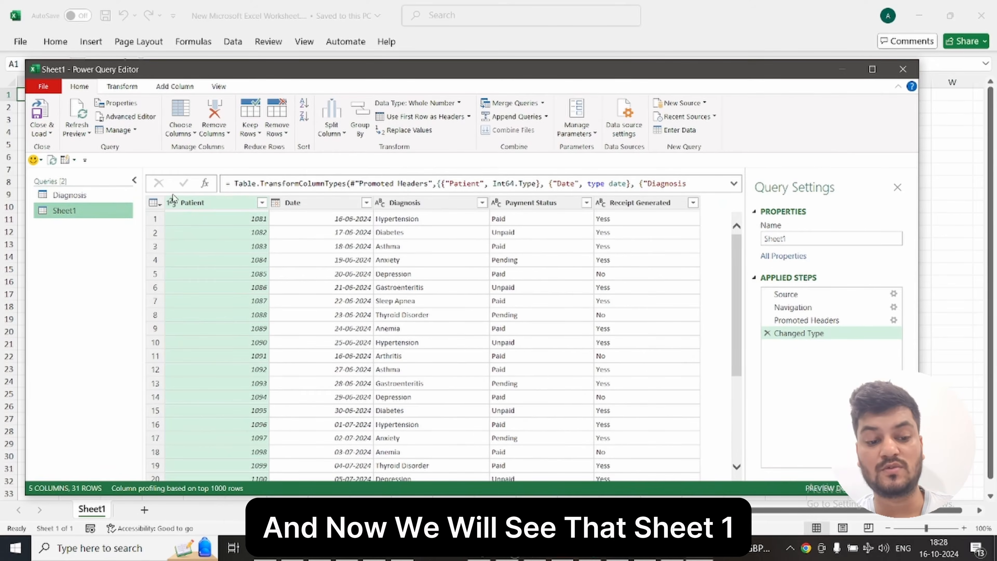
# Step: Rename the newly added Sheet1 query as Payment and apply the name
pyautogui.click(815, 235)
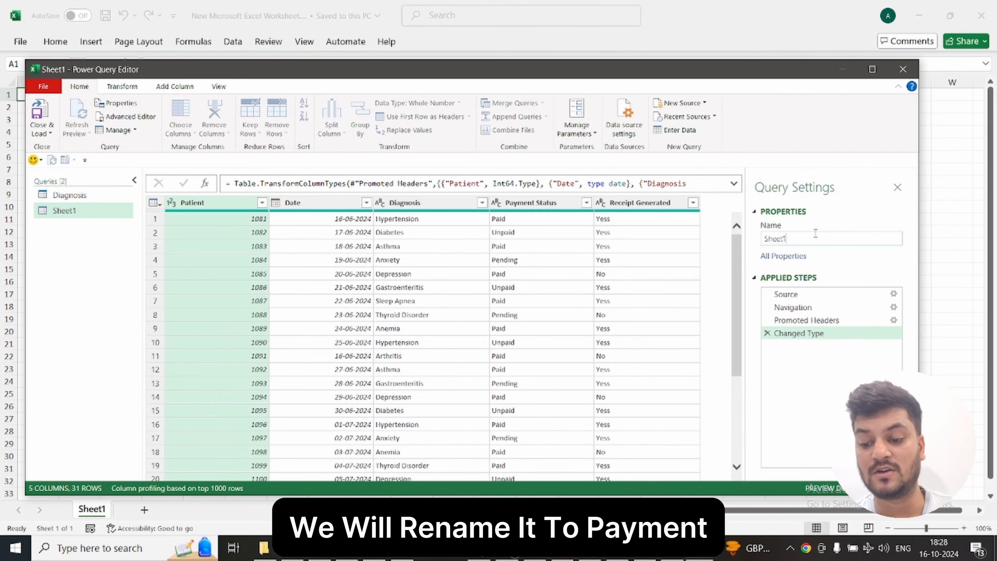
pyautogui.doubleClick(815, 233)
pyautogui.write('Pay')
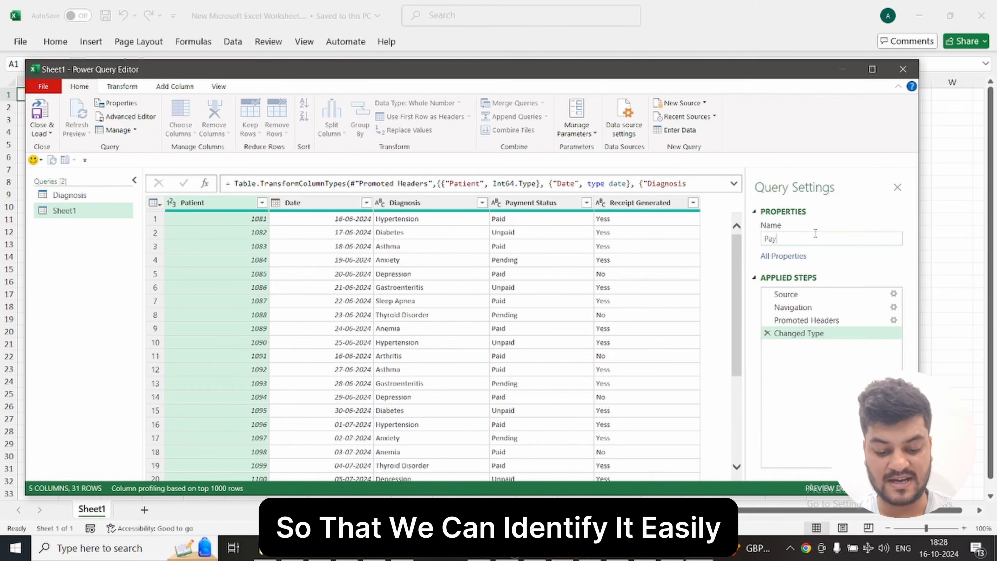
pyautogui.write('ment')
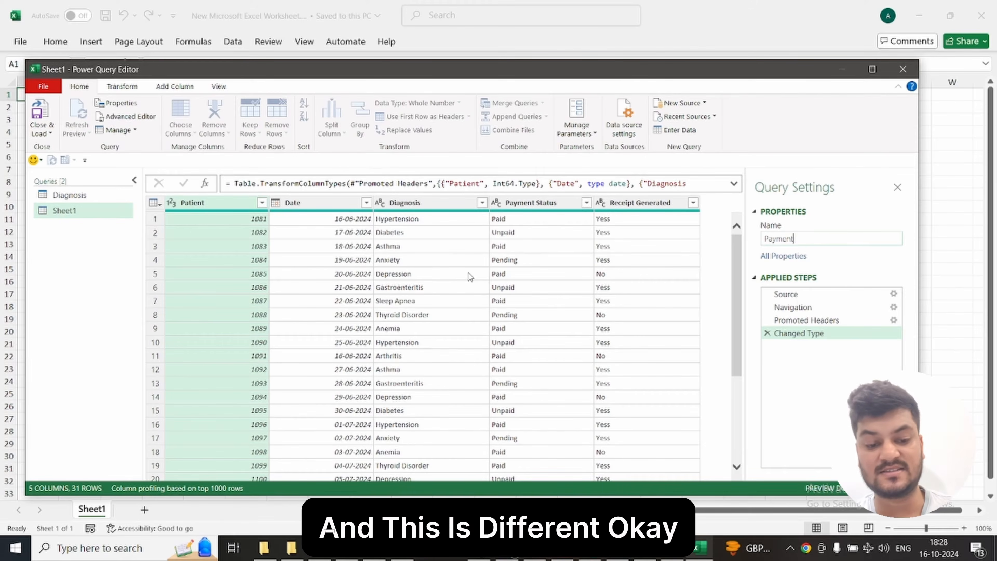
pyautogui.click(74, 196)
pyautogui.click(73, 210)
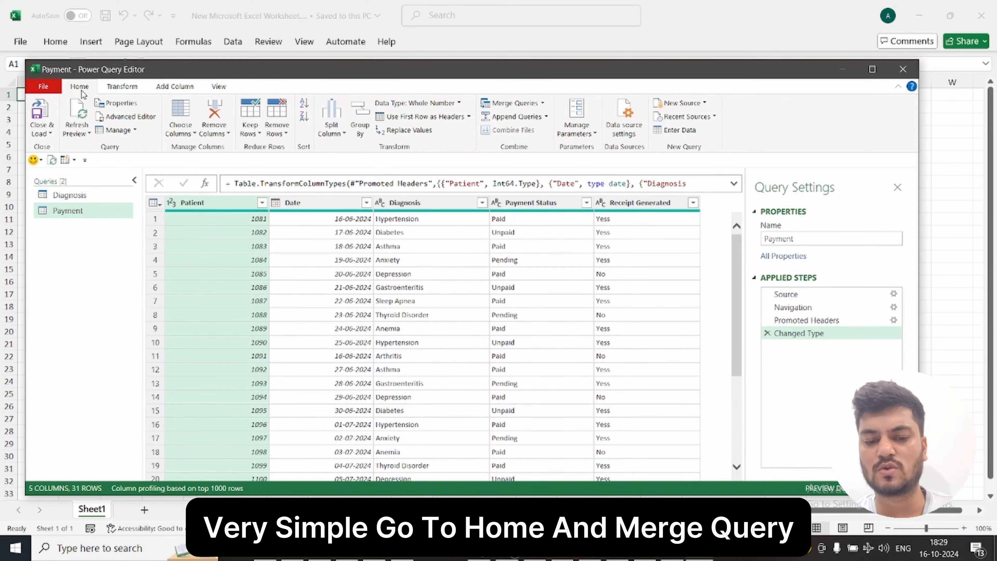
# Step: Start merging queries as a new query, with Diagnosis as the first table and Patient as its matching column
pyautogui.click(543, 104)
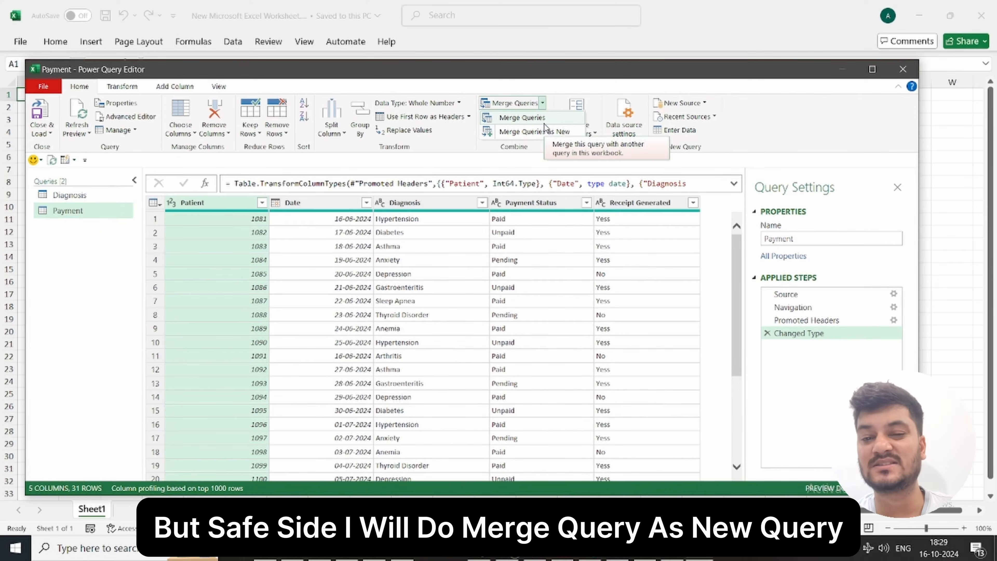
pyautogui.click(534, 132)
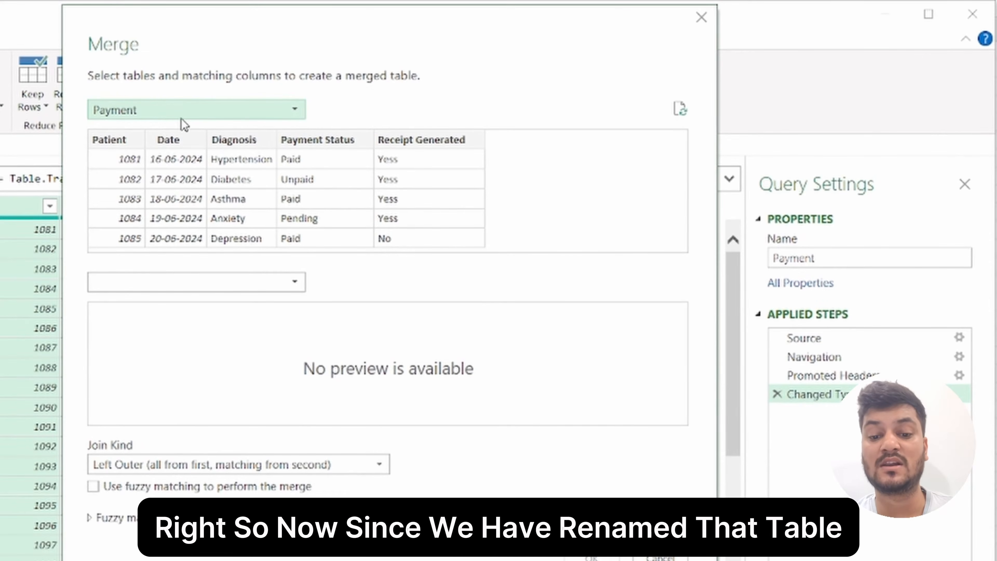
pyautogui.click(157, 116)
pyautogui.click(151, 130)
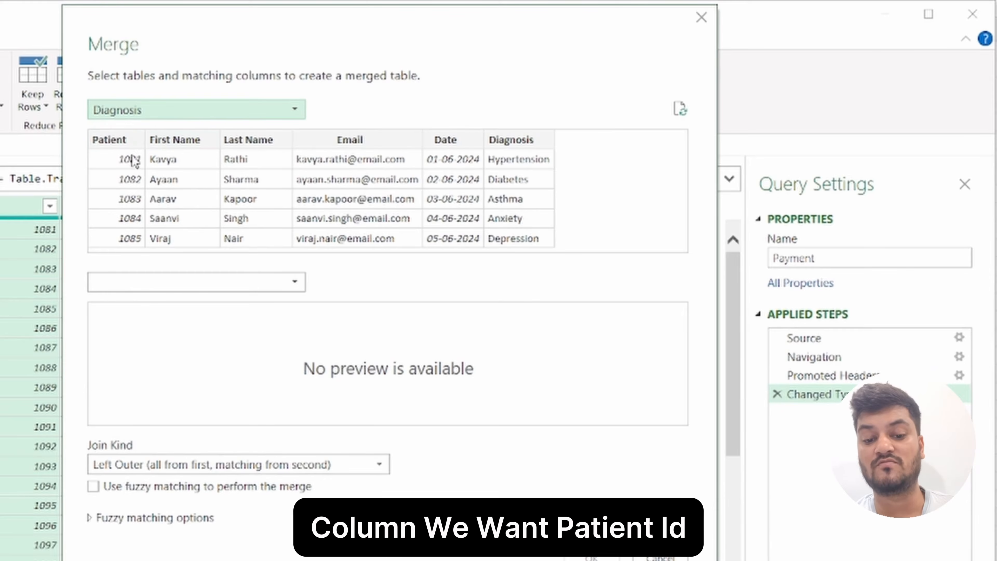
pyautogui.click(125, 142)
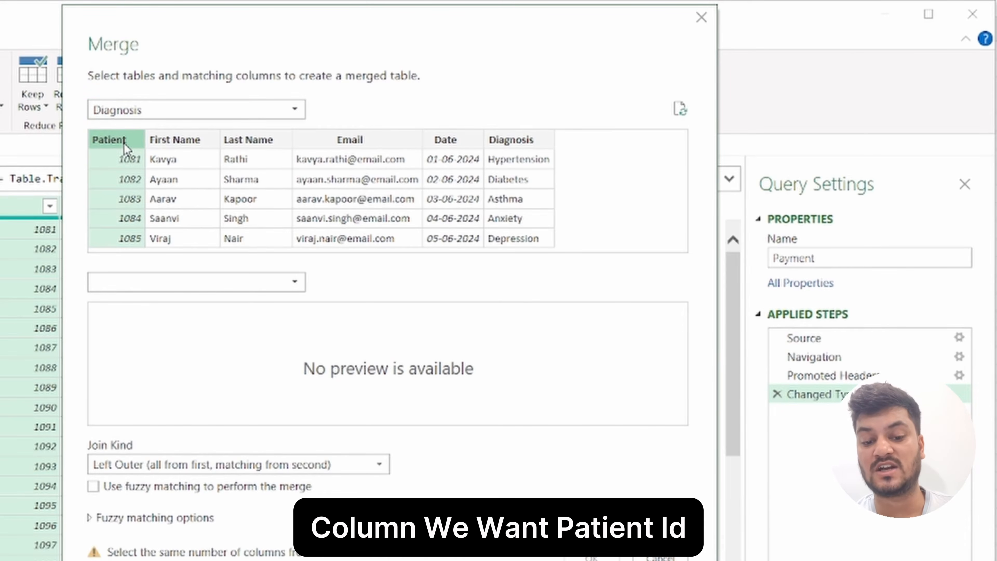
# Step: Match Payment as the second table on its Patient column and create the merge with a Left Outer join
pyautogui.click(156, 283)
pyautogui.click(140, 318)
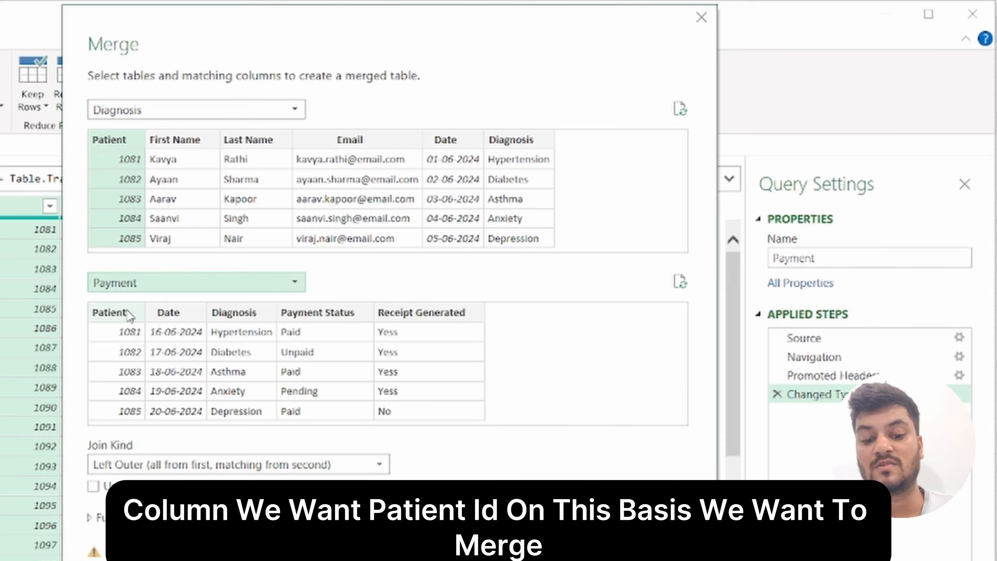
pyautogui.click(126, 312)
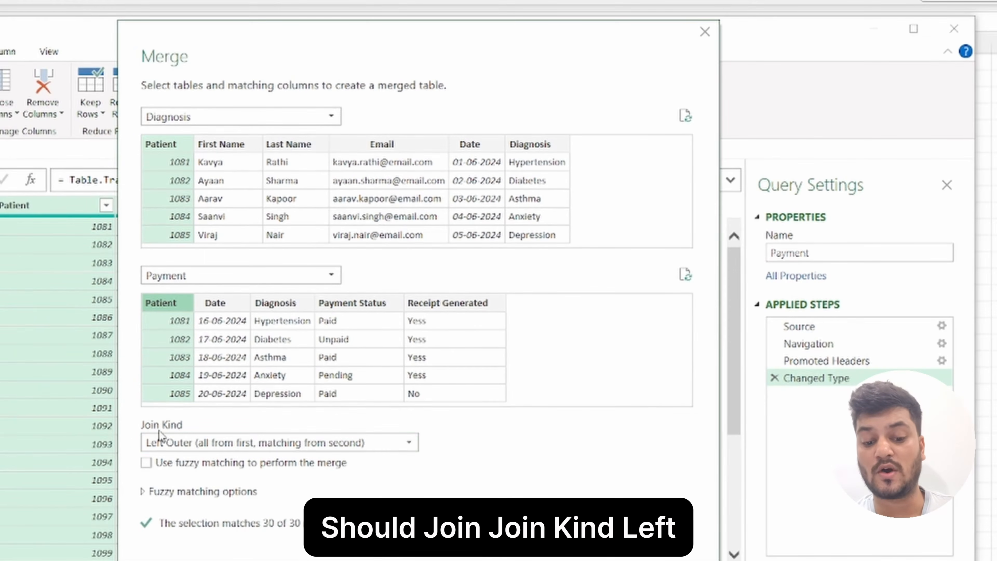
pyautogui.click(185, 442)
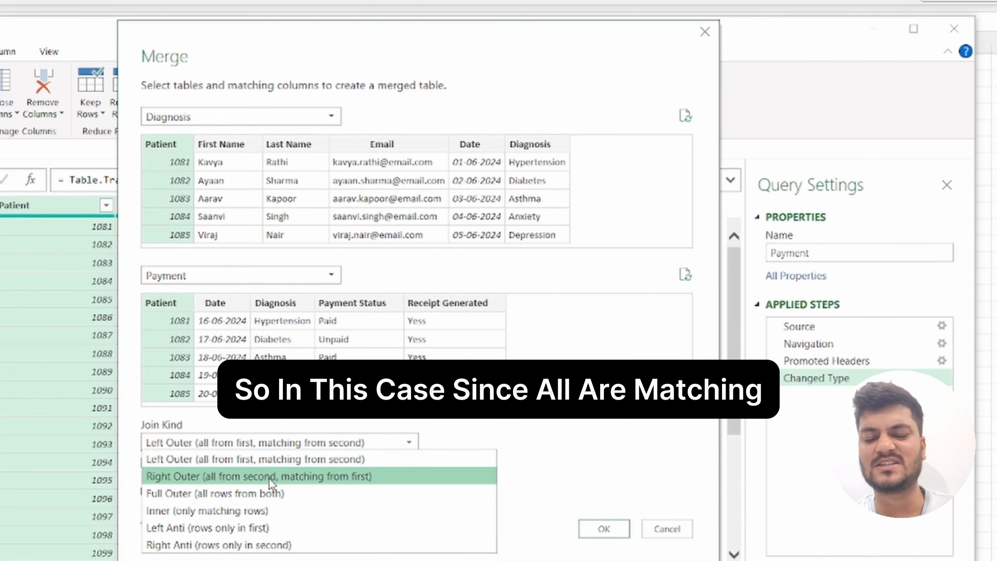
pyautogui.click(248, 459)
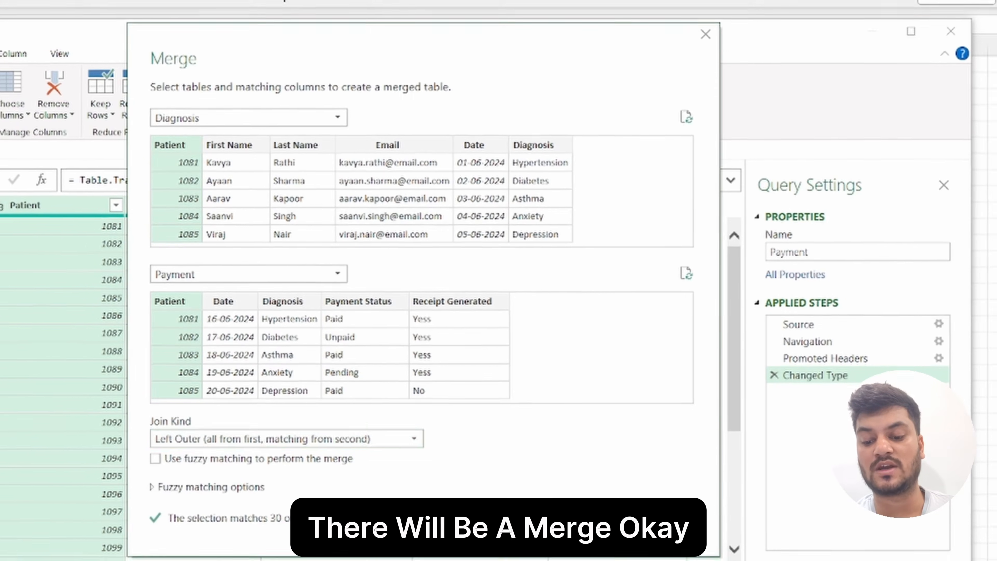
pyautogui.click(624, 450)
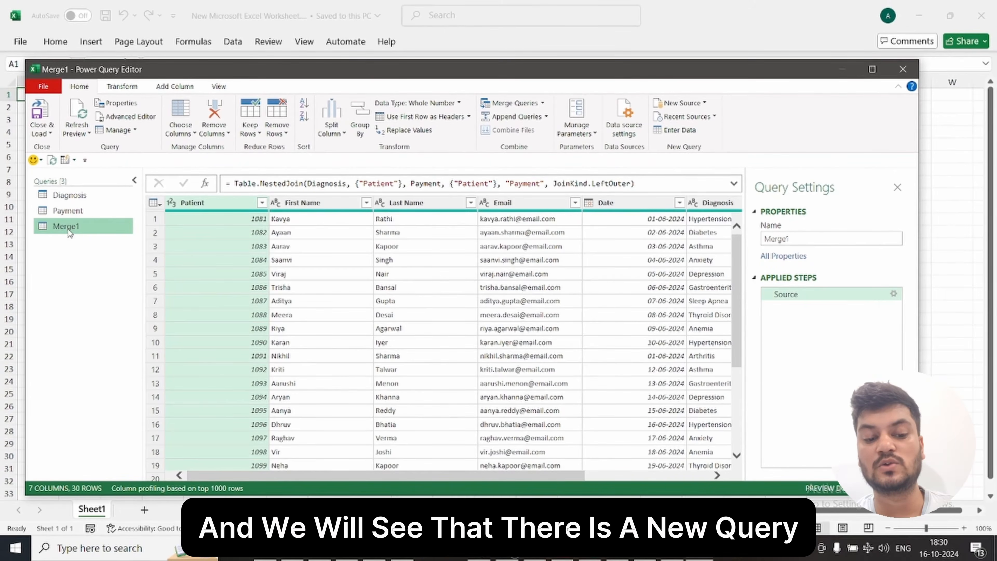
# Step: Rename the merged query as Final
pyautogui.doubleClick(801, 233)
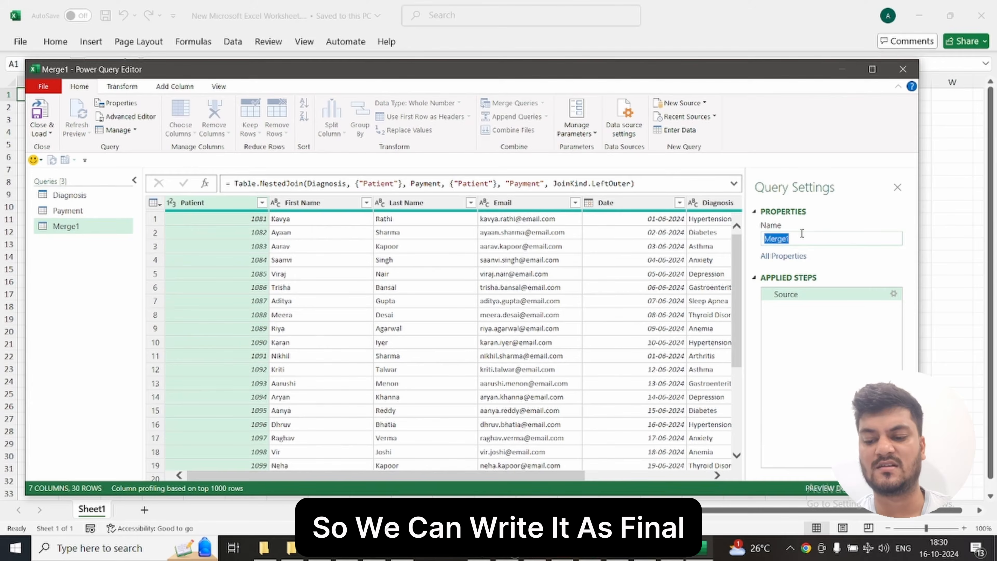
pyautogui.write('Final')
pyautogui.press('Return')
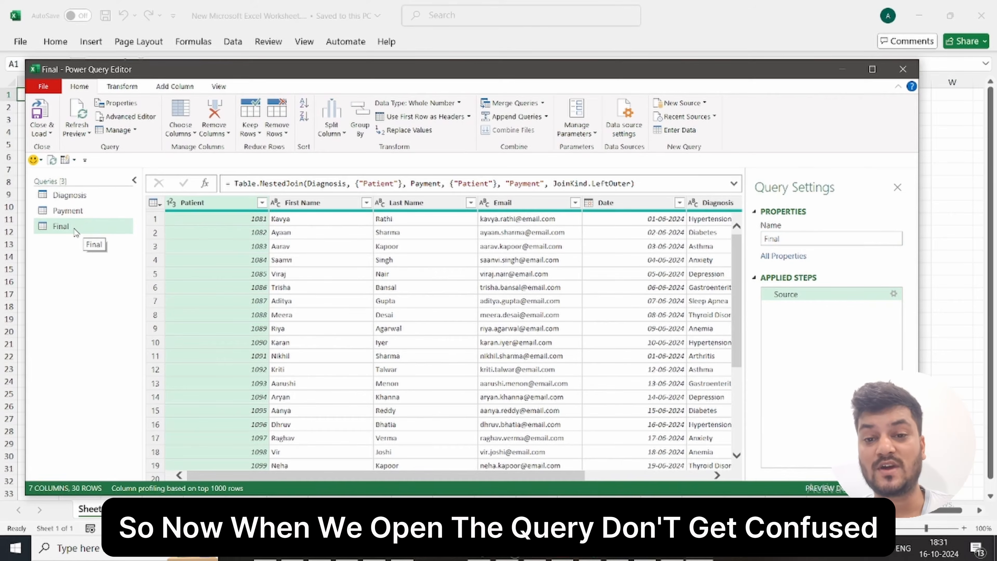
# Step: Review the Diagnosis, Payment and Final queries and preview the nested Payment table in Final's first row
pyautogui.click(72, 213)
pyautogui.click(73, 195)
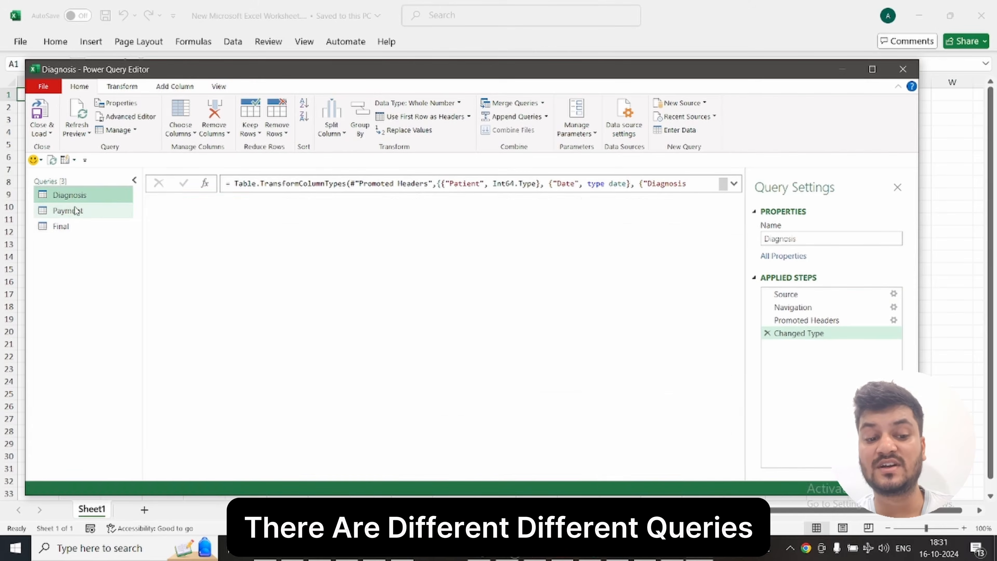
pyautogui.click(67, 211)
pyautogui.click(72, 228)
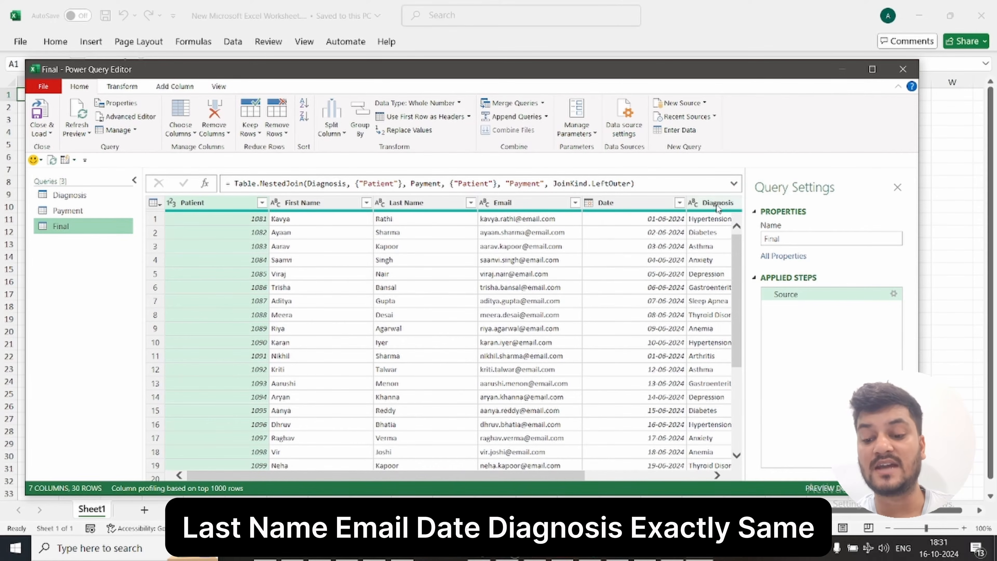
pyautogui.moveTo(564, 478); pyautogui.dragTo(736, 474)
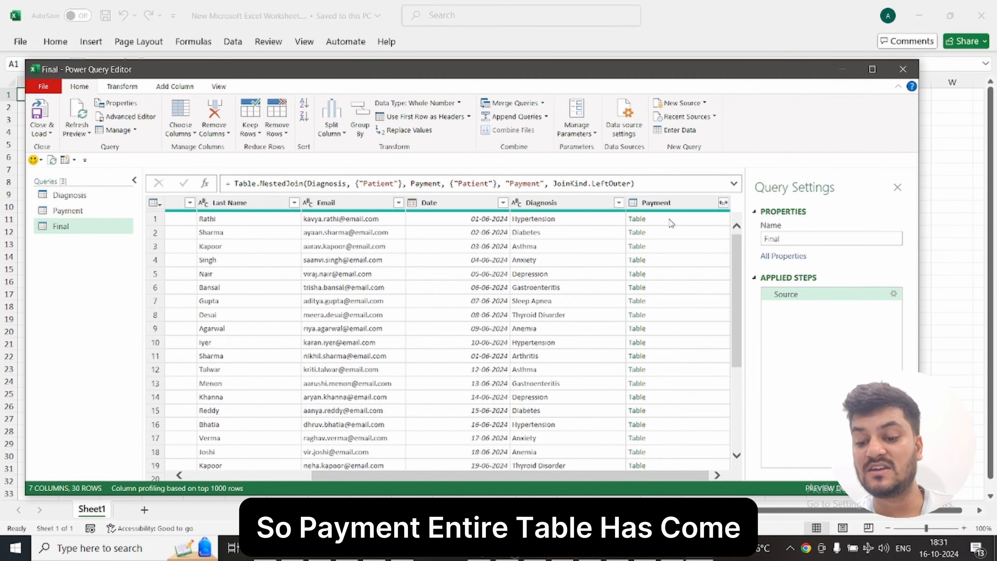
pyautogui.click(723, 220)
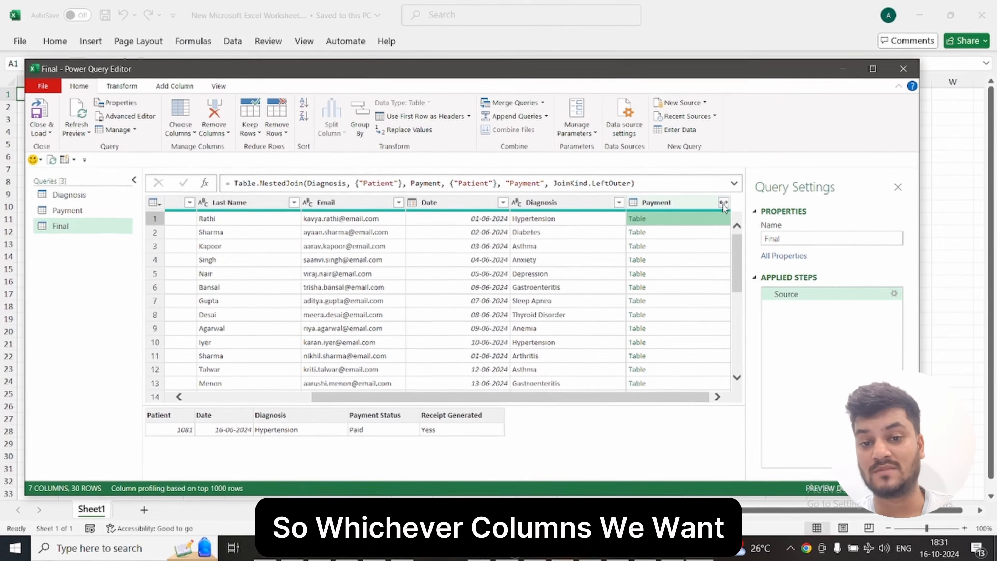
# Step: Expand the Payment column to only Payment Status and Receipt Generated, using the original column name as prefix
pyautogui.click(722, 203)
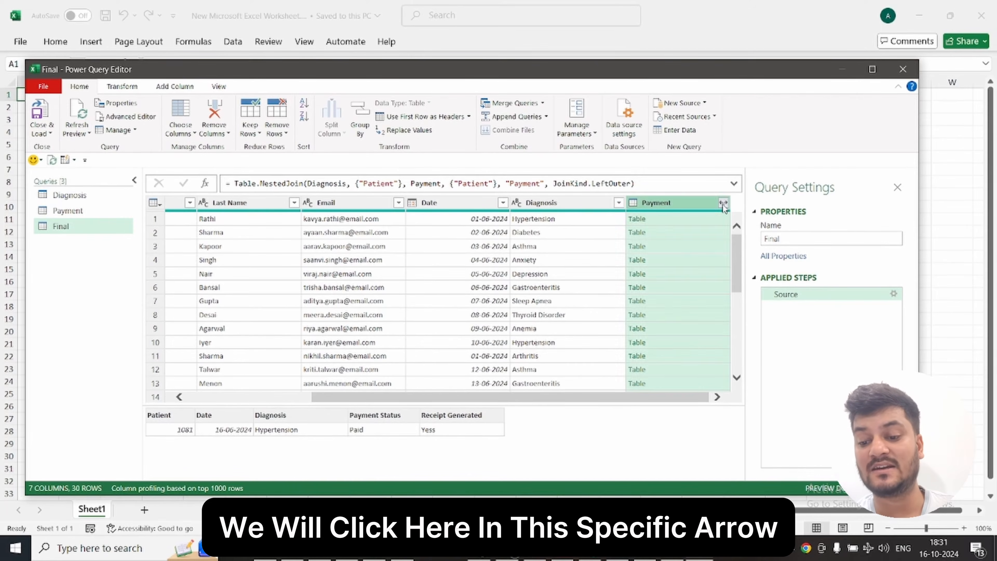
pyautogui.click(532, 254)
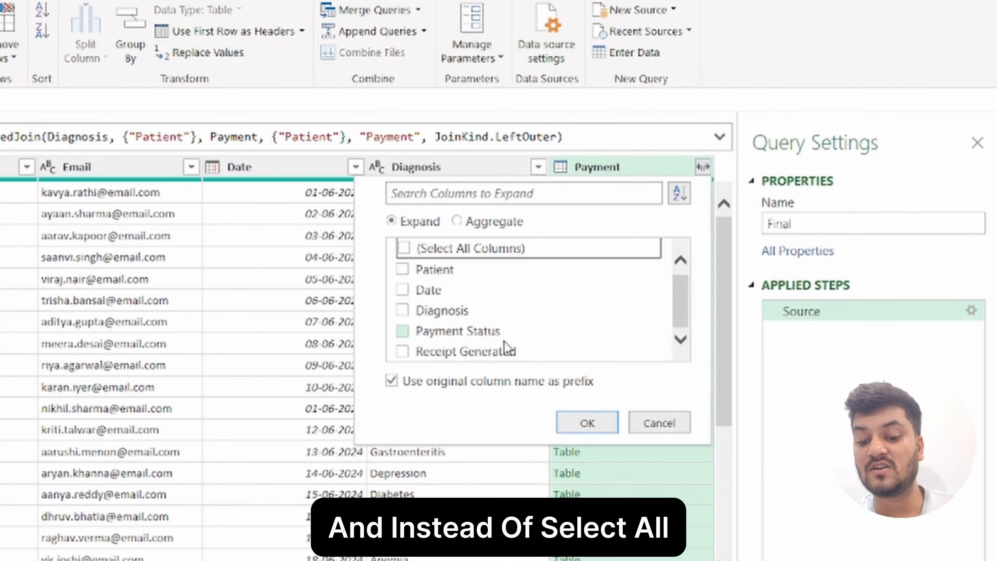
pyautogui.click(402, 332)
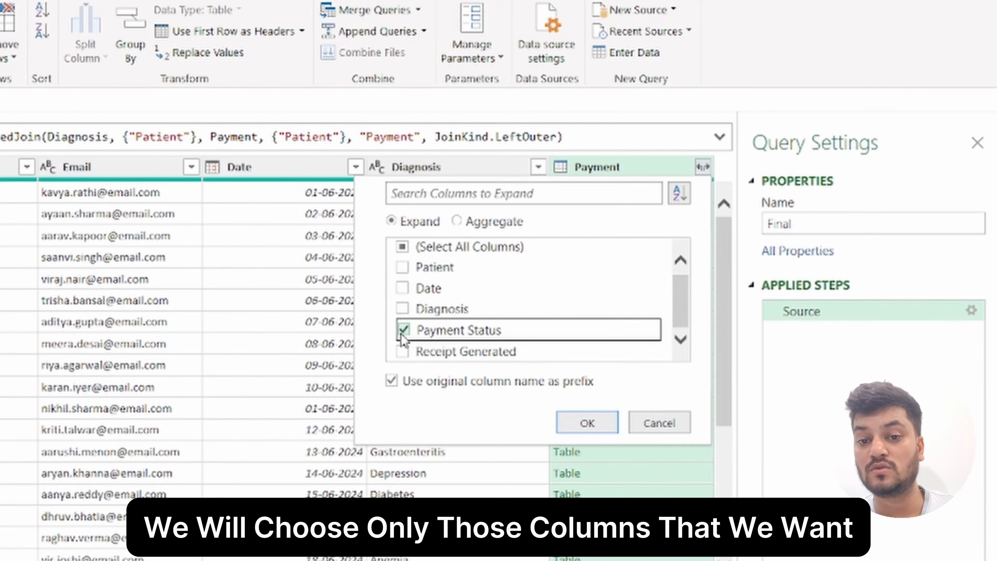
pyautogui.click(402, 350)
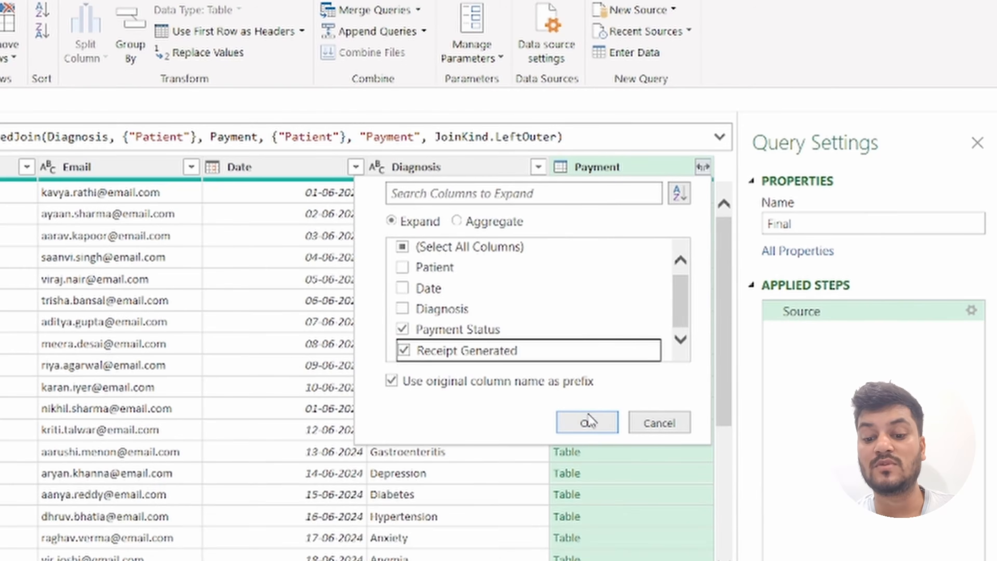
pyautogui.click(587, 422)
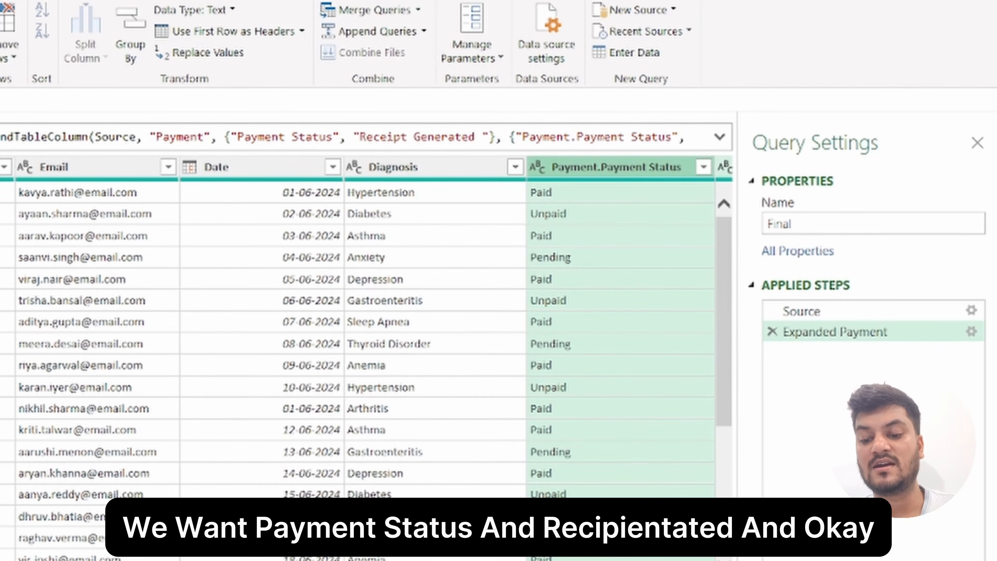
# Step: Close and load the queries into the workbook and check the two payment columns in the Final table
pyautogui.hscroll(5, 397, 353)
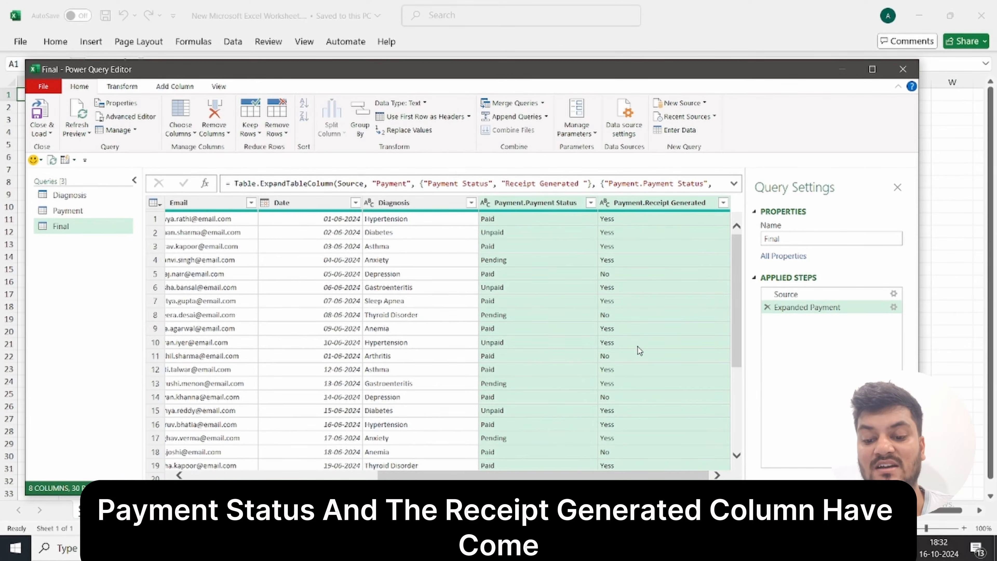
pyautogui.scroll(-4, 636, 354)
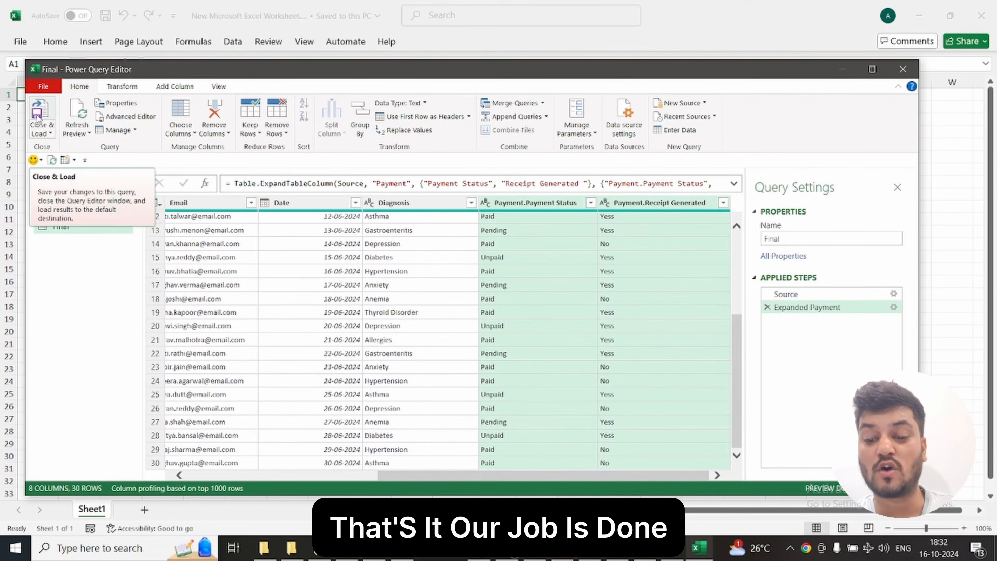
pyautogui.click(39, 118)
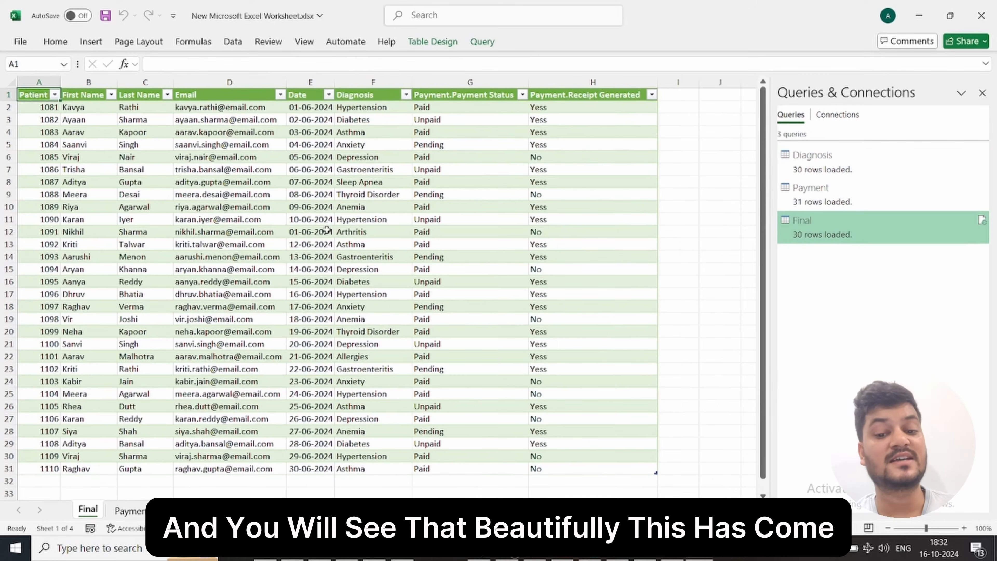
pyautogui.click(489, 212)
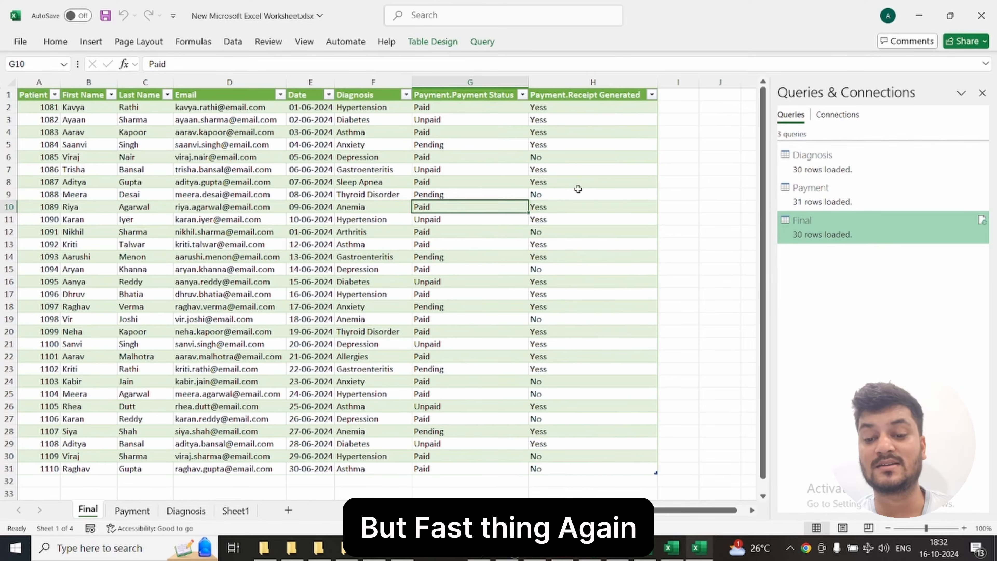
pyautogui.moveTo(561, 108); pyautogui.dragTo(528, 462)
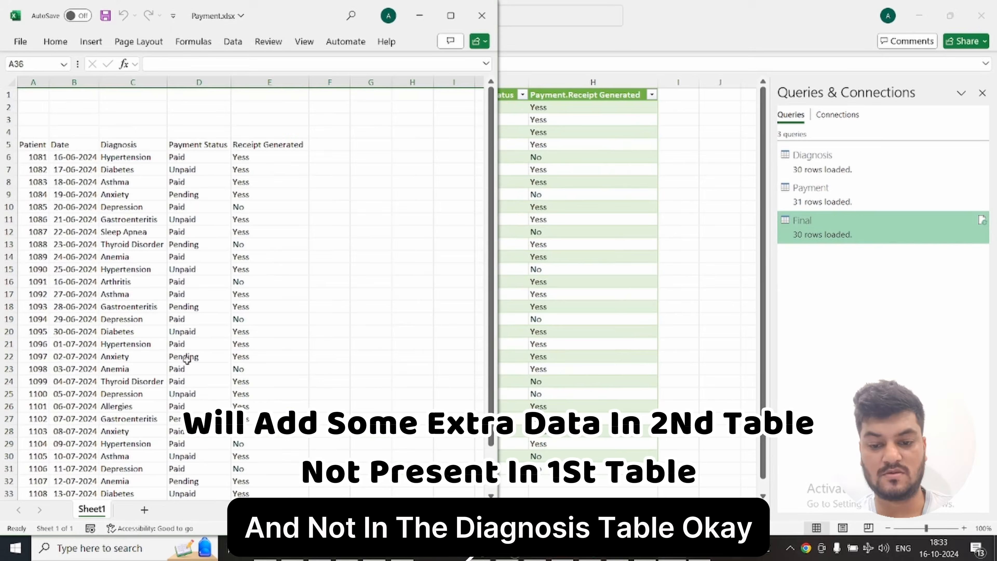
# Step: In Payment.xlsx, duplicate the last payment record into row 36 and raise its patient number by one
pyautogui.scroll(-7, 186, 360)
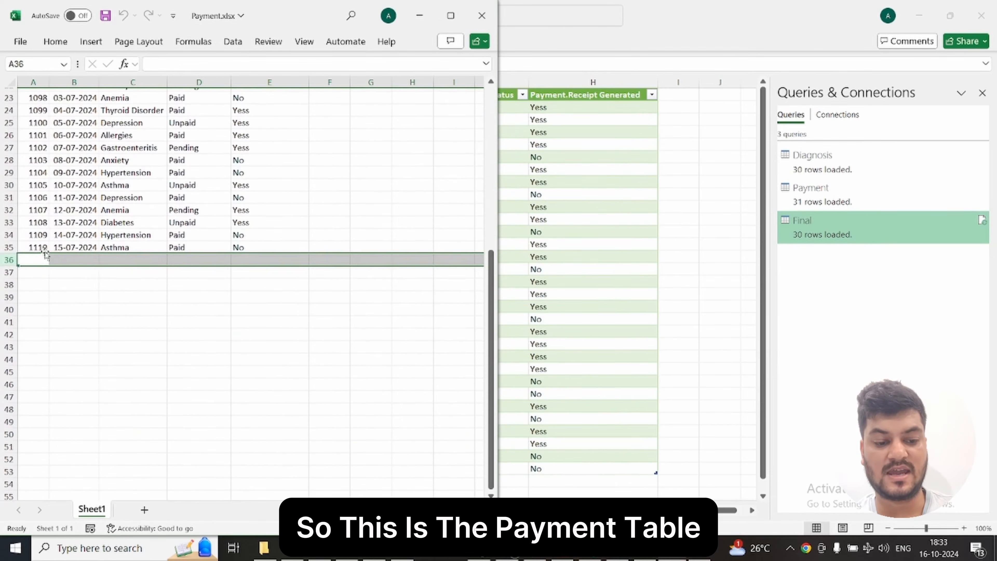
pyautogui.click(43, 247)
pyautogui.hotkey('ctrl', 'shift', 'Right')
pyautogui.hotkey('shift', 'Down')
pyautogui.hotkey('ctrl', 'd')
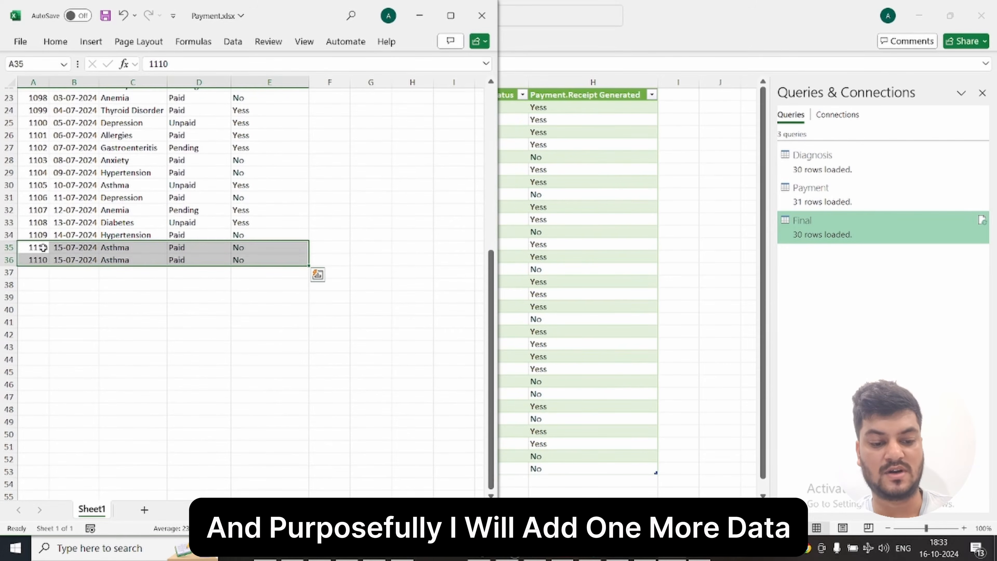
pyautogui.press('Down')
pyautogui.press('F2')
pyautogui.press('BackSpace')
pyautogui.write('1')
pyautogui.press('Return')
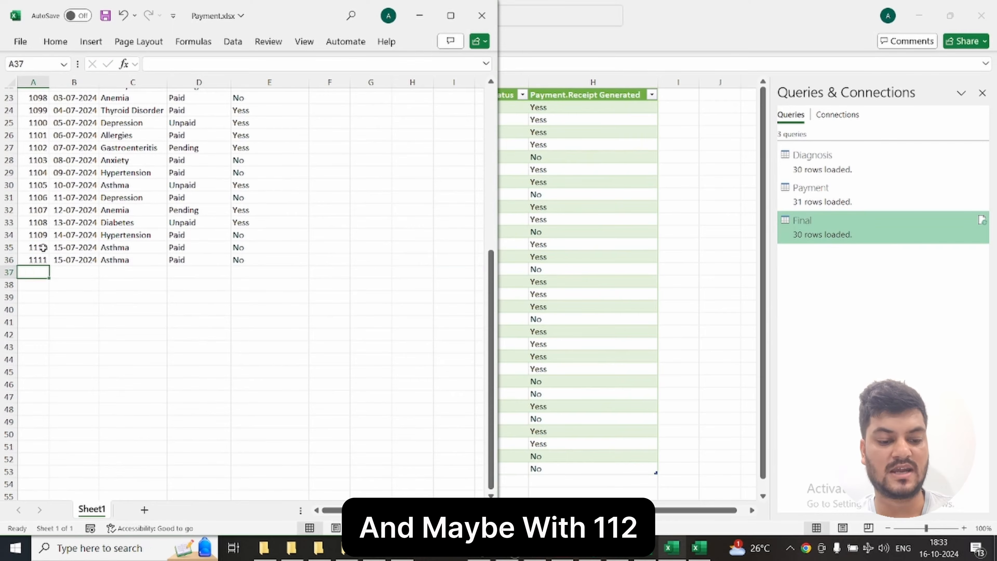
# Step: Duplicate the row 36 payment record into row 37 and raise its patient number by one
pyautogui.press('Up')
pyautogui.hotkey('ctrl', 'shift', 'Right')
pyautogui.hotkey('shift', 'Down')
pyautogui.hotkey('ctrl', 'd')
pyautogui.press('Down')
pyautogui.press('F2')
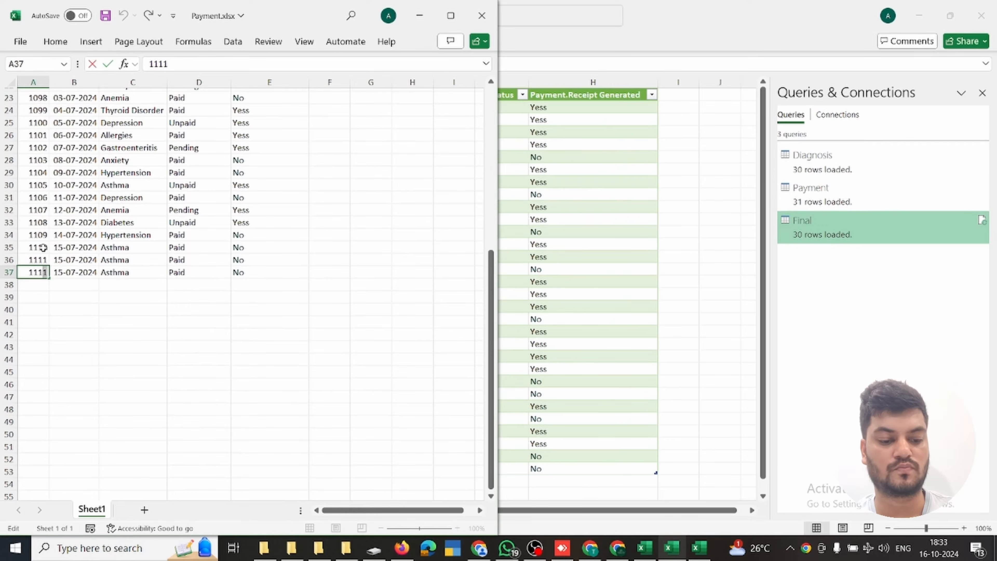
pyautogui.press('BackSpace')
pyautogui.write('2')
pyautogui.press('Return')
# Step: Change the diagnosis in row 36 to Diabetes by copying it from row 33
pyautogui.press('Up')
pyautogui.press('Right')
pyautogui.press('Right')
pyautogui.press('Up')
pyautogui.press('Up')
pyautogui.press('Up')
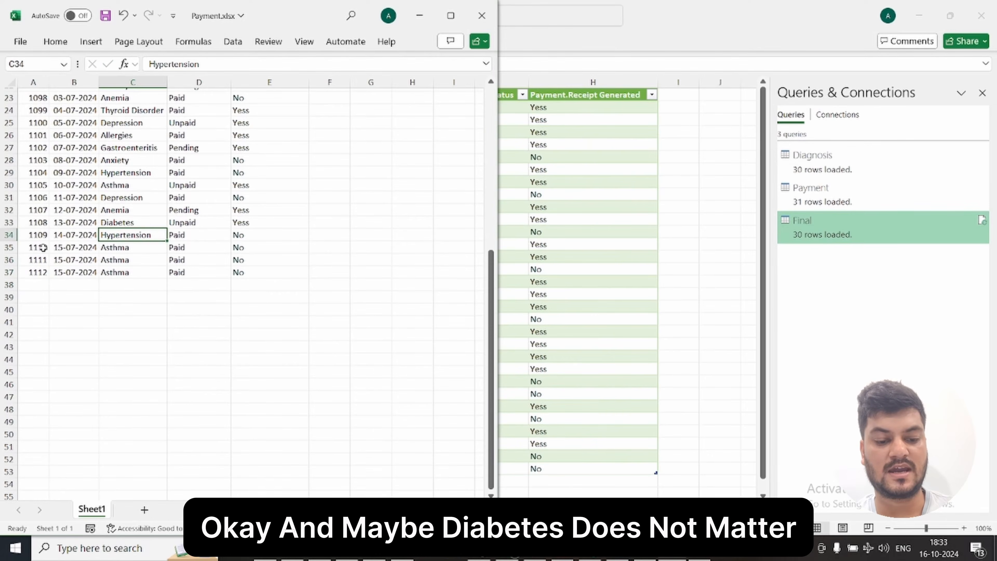
pyautogui.press('Up')
pyautogui.hotkey('ctrl', 'c')
pyautogui.press('Down')
pyautogui.press('Down')
pyautogui.press('Down')
pyautogui.press('Return')
# Step: Change the diagnosis in row 37 to Depression by copying it from row 31
pyautogui.press('Down')
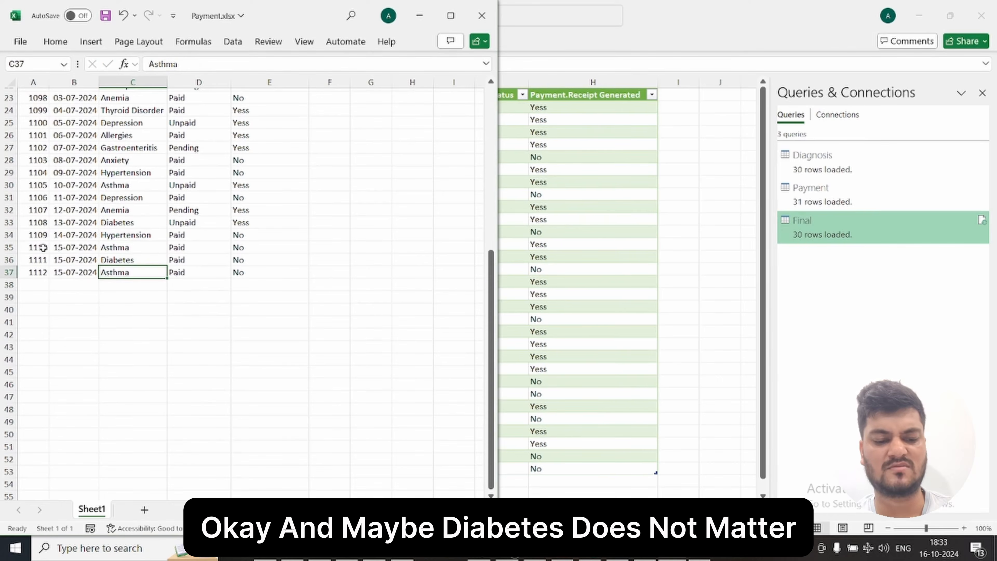
pyautogui.press('Up')
pyautogui.press('Up')
pyautogui.press('Up')
pyautogui.press('Up')
pyautogui.press('Up')
pyautogui.press('Up')
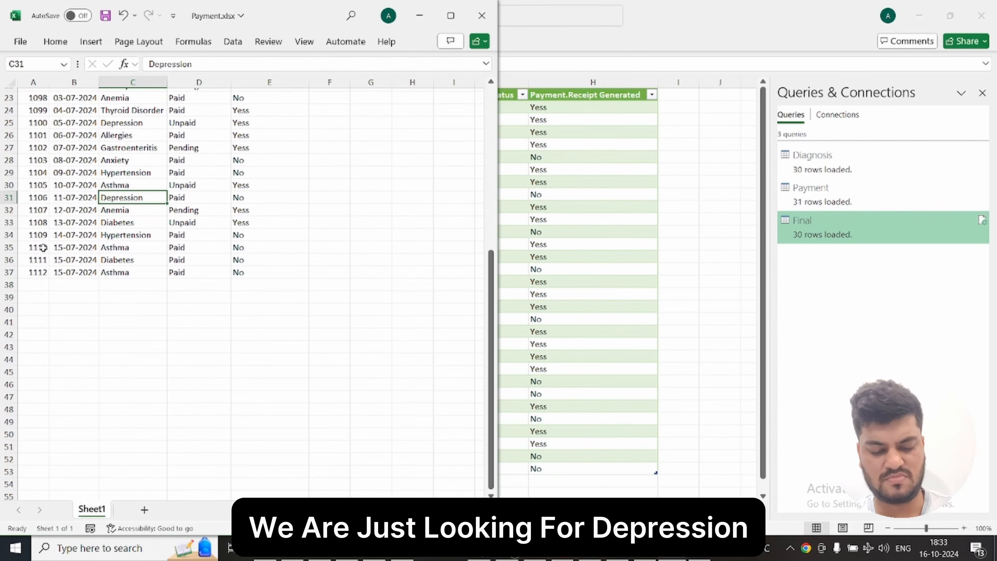
pyautogui.hotkey('ctrl', 'c')
pyautogui.hotkey('ctrl', 'Down')
pyautogui.hotkey('ctrl', 'v')
pyautogui.press('Escape')
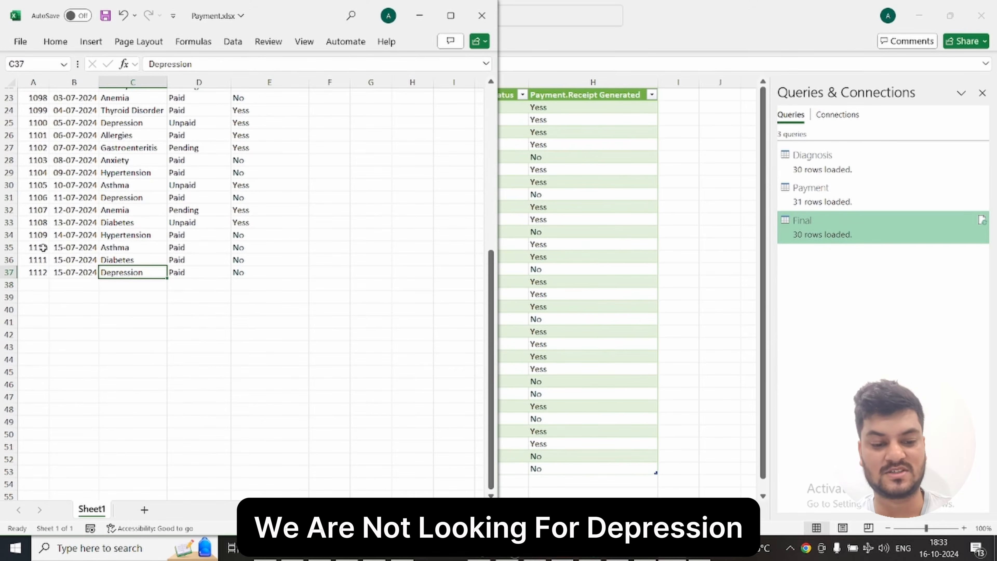
# Step: Save Payment.xlsx with its two added records and close the workbook
pyautogui.press('Up')
pyautogui.hotkey('ctrl', 's')
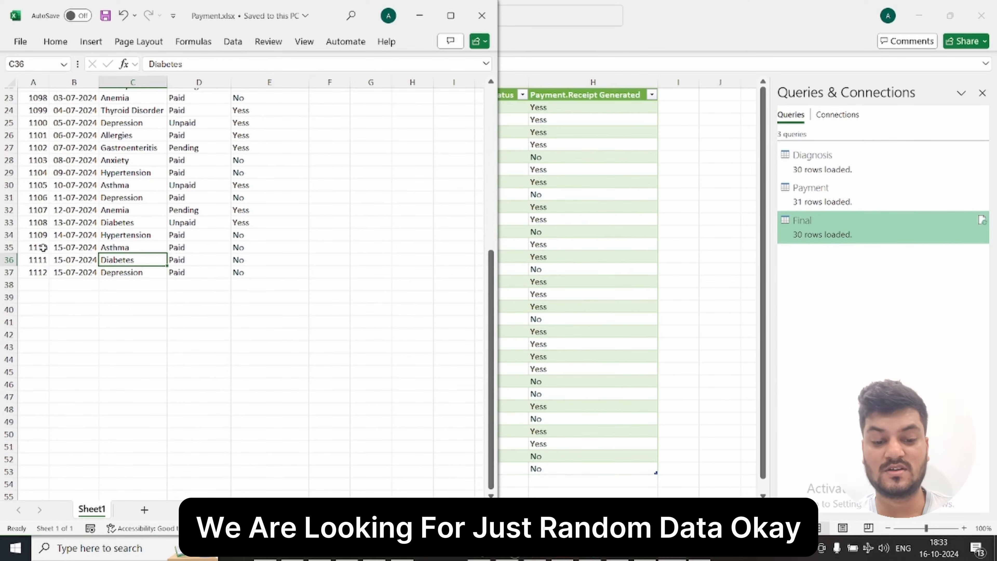
pyautogui.press('Right')
pyautogui.press('Right')
pyautogui.hotkey('ctrl', 'shift', 'Left')
pyautogui.hotkey('shift', 'Down')
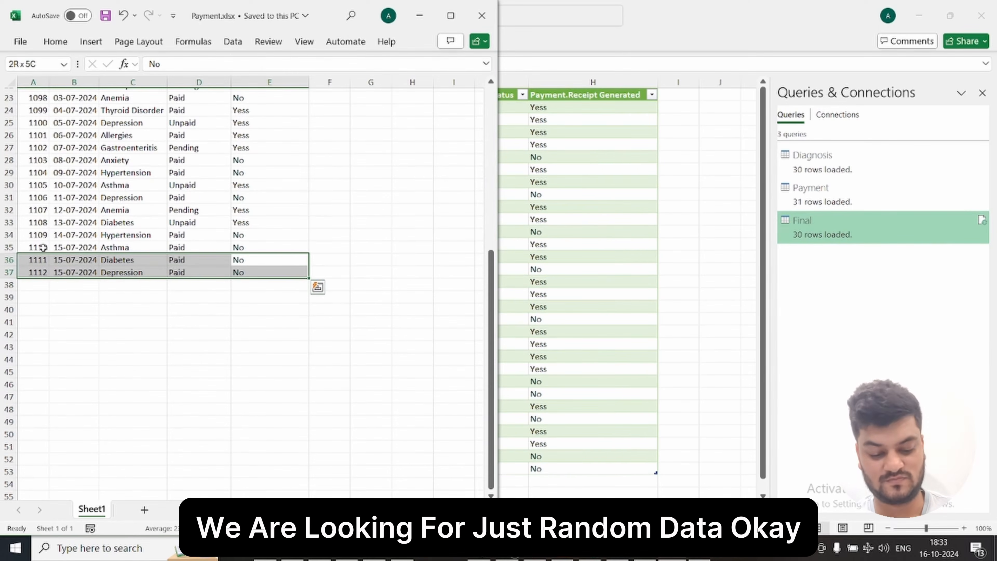
pyautogui.click(482, 18)
# Step: Reopen the Final query in the Power Query Editor and remove its Expanded Payment step
pyautogui.click(299, 191)
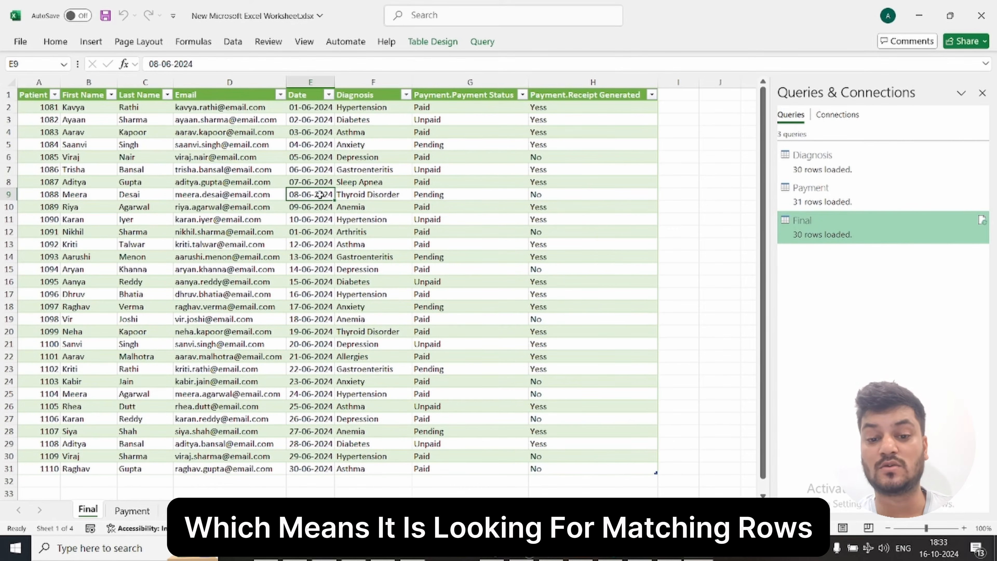
pyautogui.click(481, 41)
pyautogui.click(26, 68)
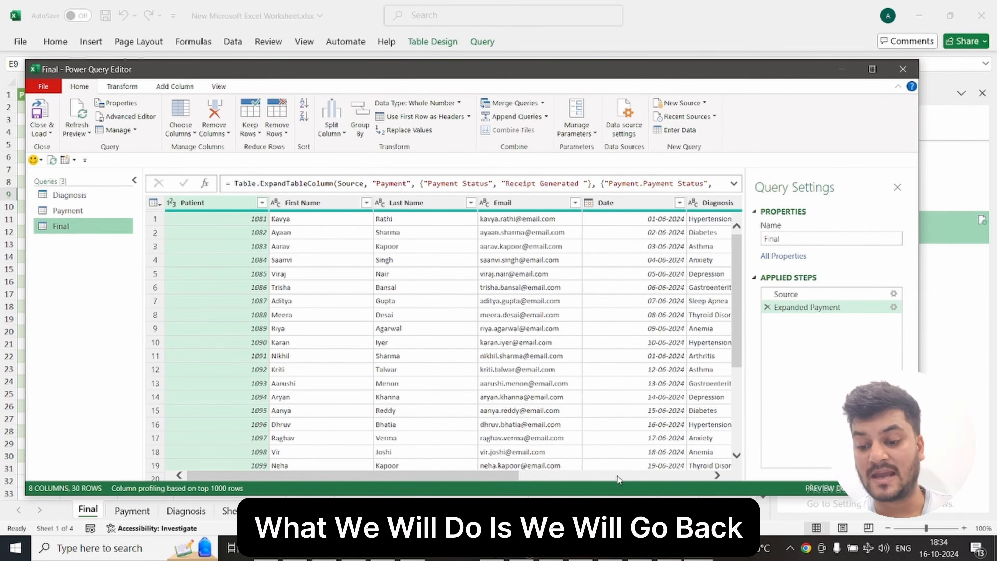
pyautogui.click(617, 475)
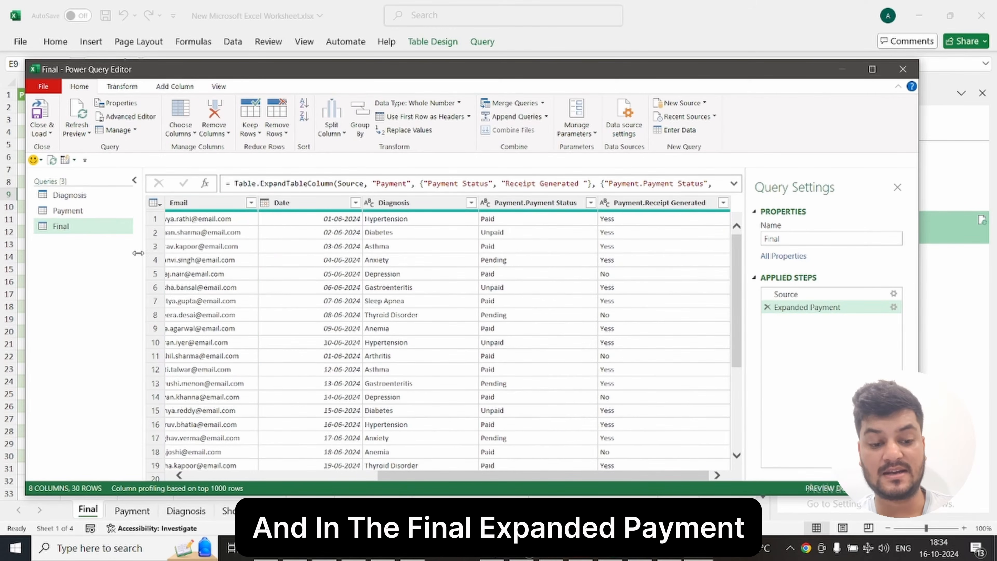
pyautogui.click(767, 307)
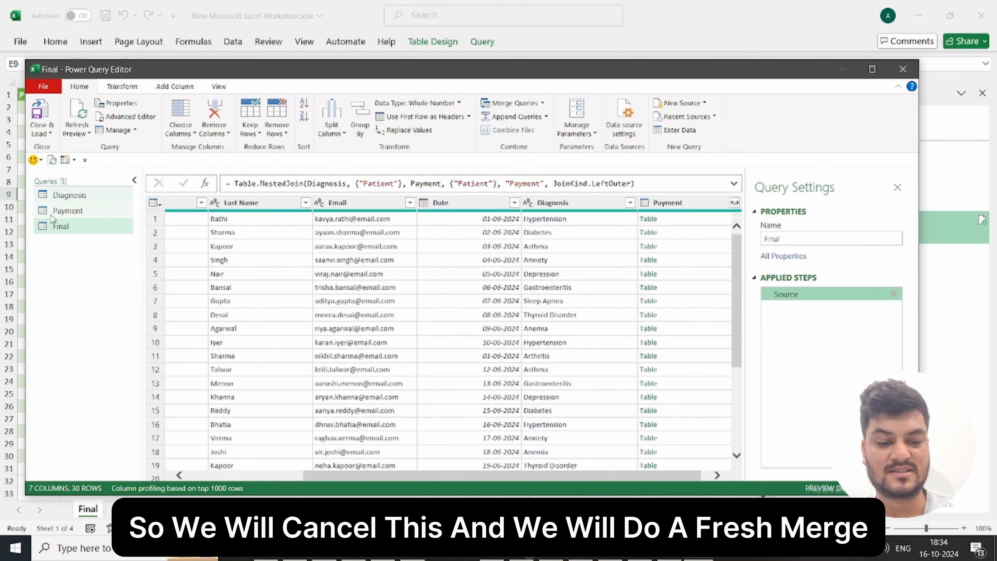
# Step: Delete the Final query
pyautogui.rightClick(55, 227)
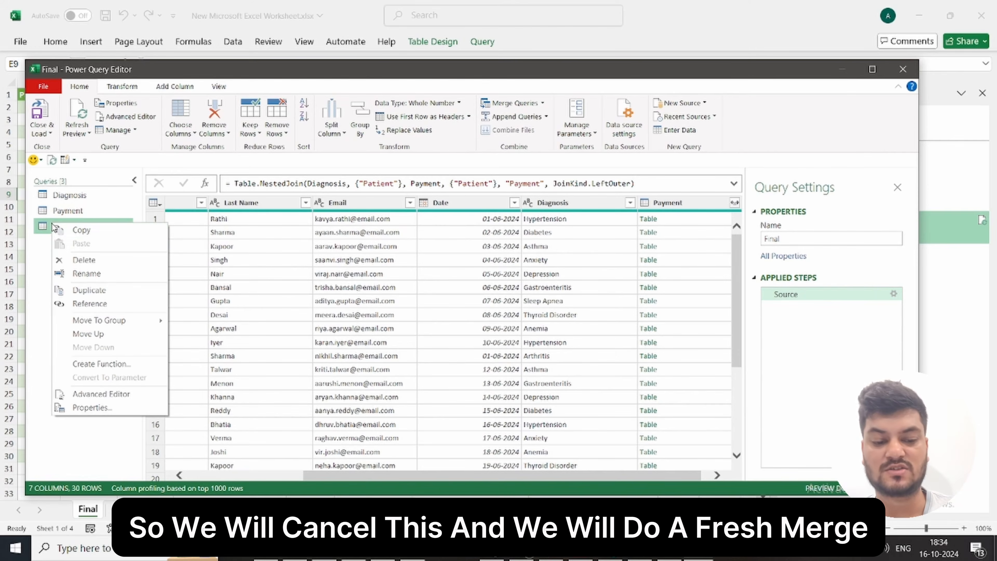
pyautogui.click(98, 261)
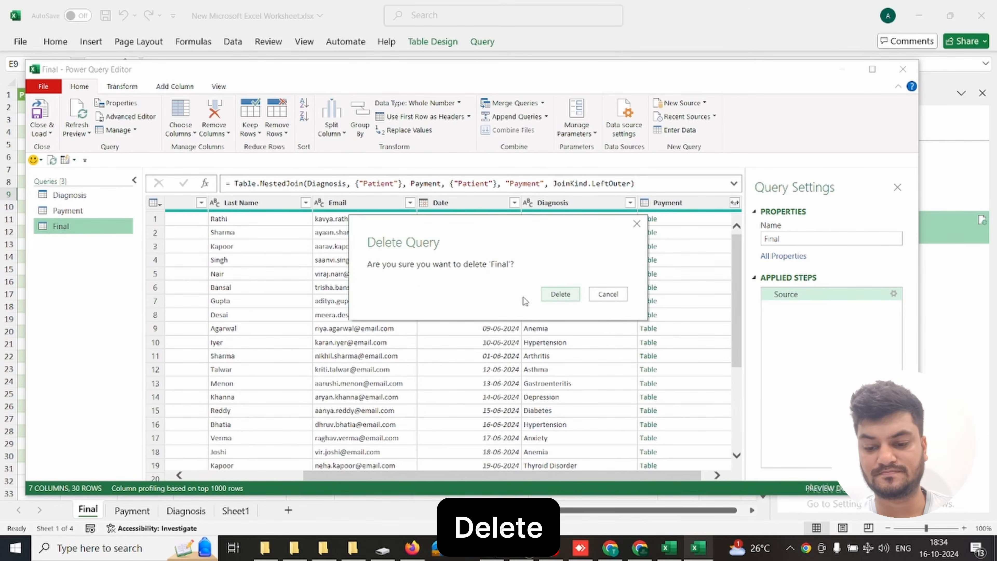
pyautogui.click(573, 294)
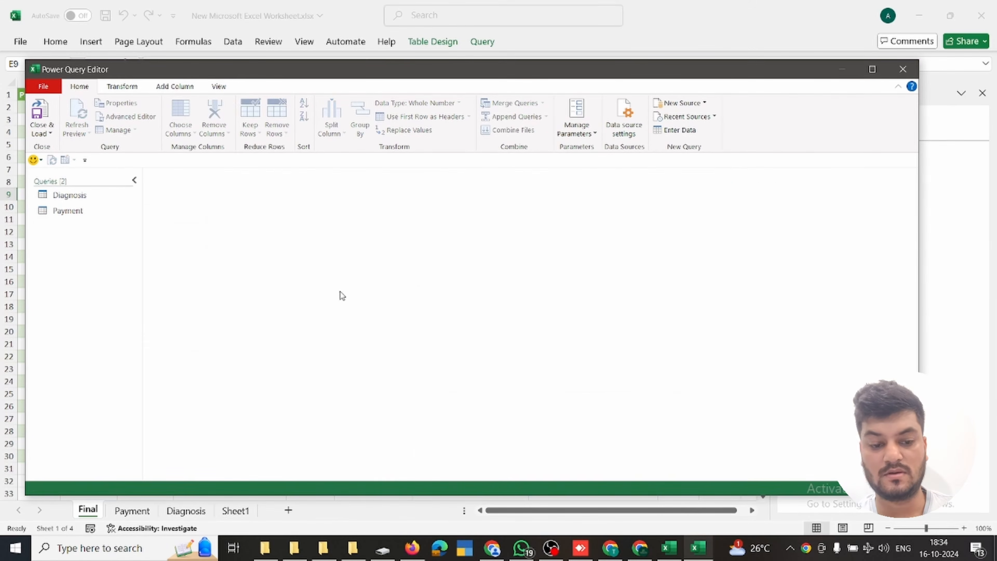
# Step: Refresh the previews of the Payment and Diagnosis queries
pyautogui.click(70, 212)
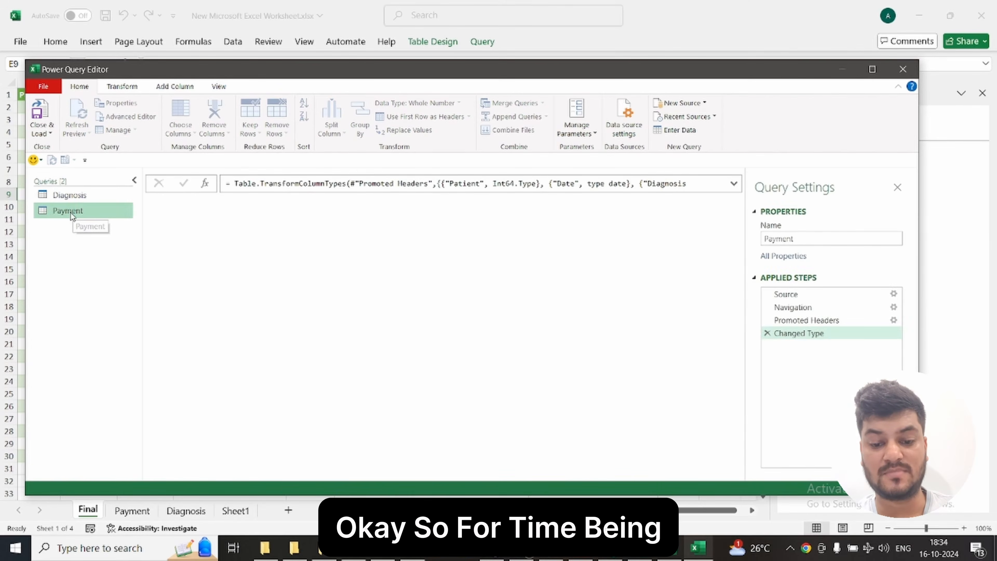
pyautogui.click(80, 112)
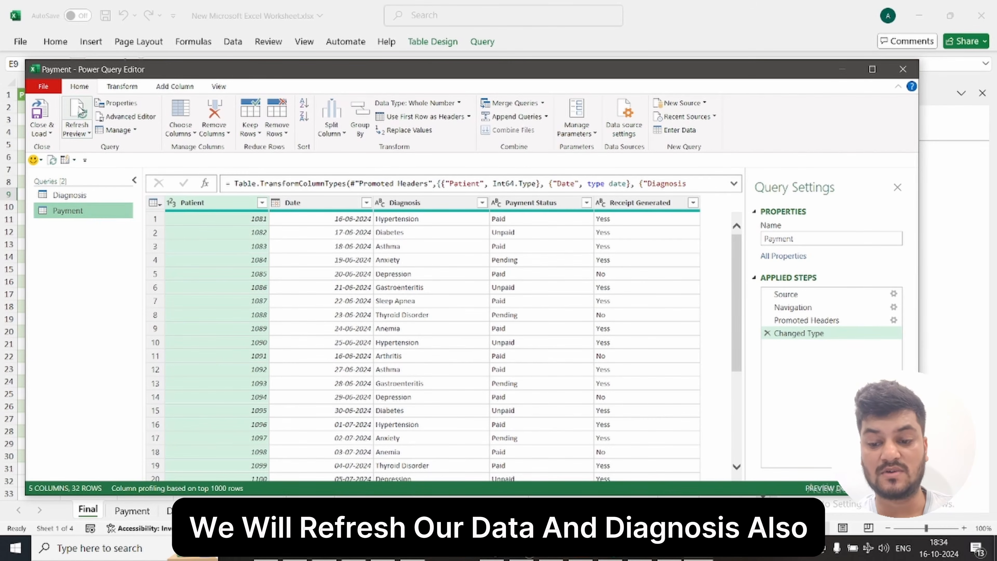
pyautogui.click(72, 195)
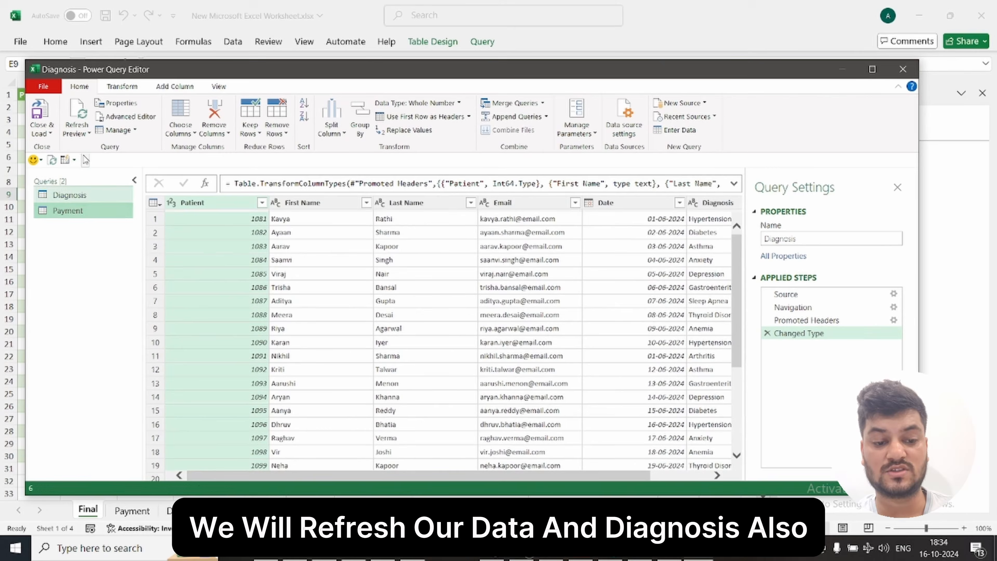
pyautogui.click(86, 119)
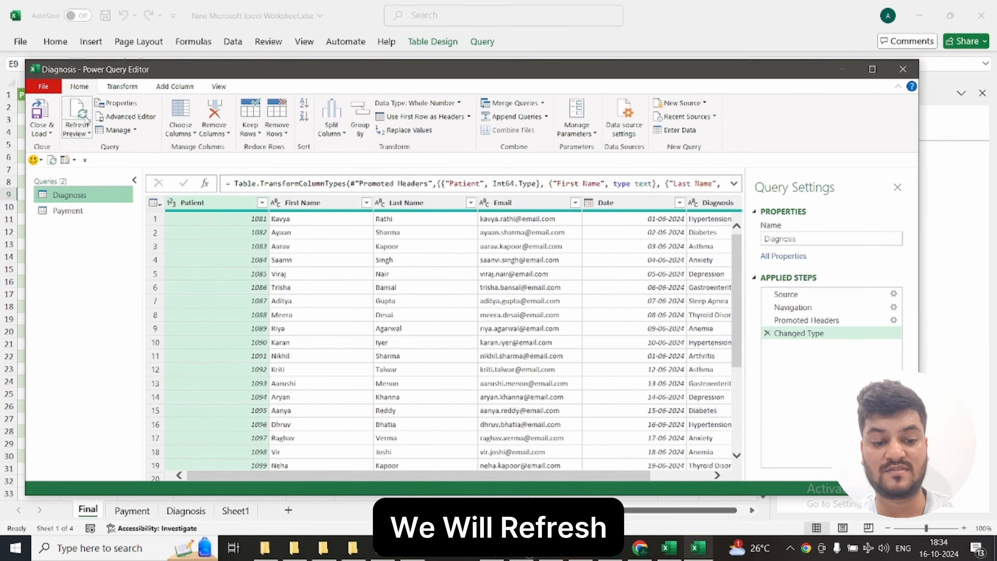
# Step: Compare the last patient records in the Payment and Diagnosis query previews
pyautogui.click(68, 211)
pyautogui.scroll(-4, 369, 389)
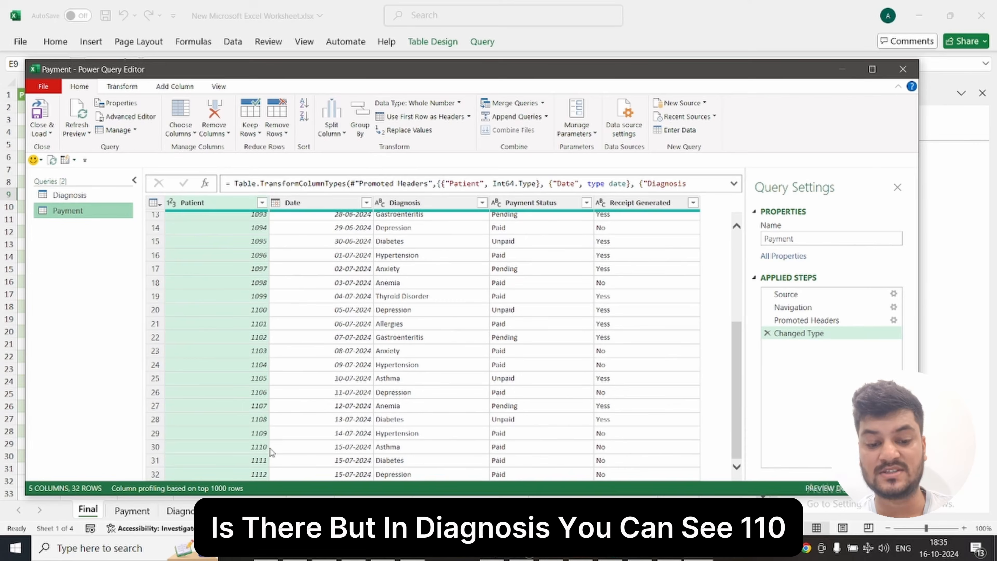
pyautogui.click(89, 199)
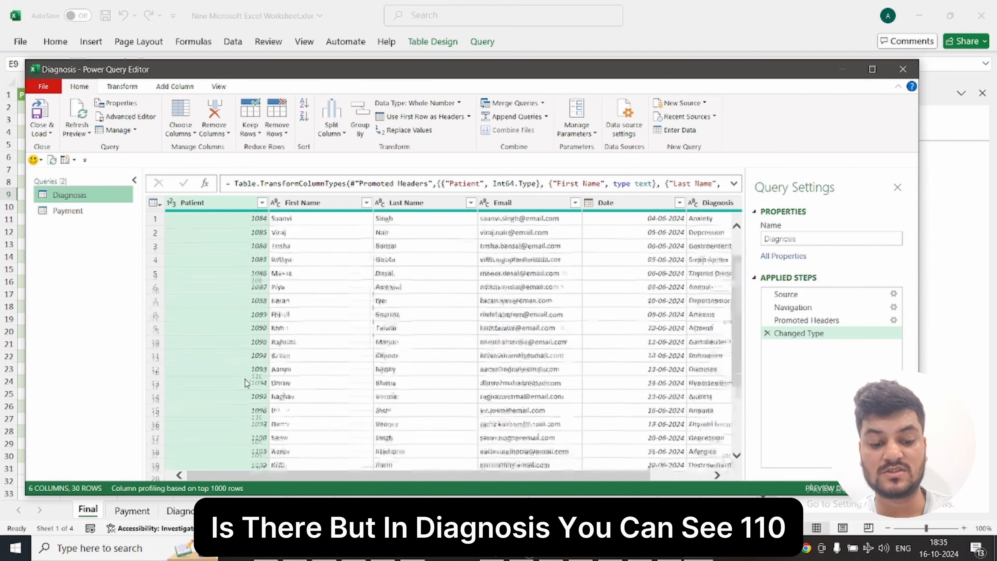
pyautogui.scroll(4, 322, 337)
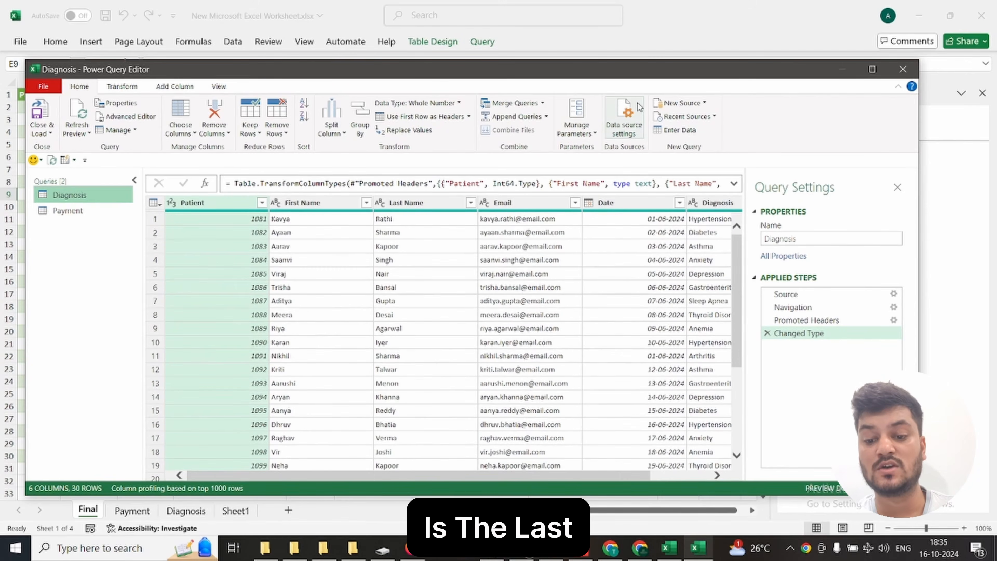
# Step: Start a new merge query with Diagnosis as first table and Payment as second, matching both on the Patient column
pyautogui.click(542, 103)
pyautogui.click(522, 129)
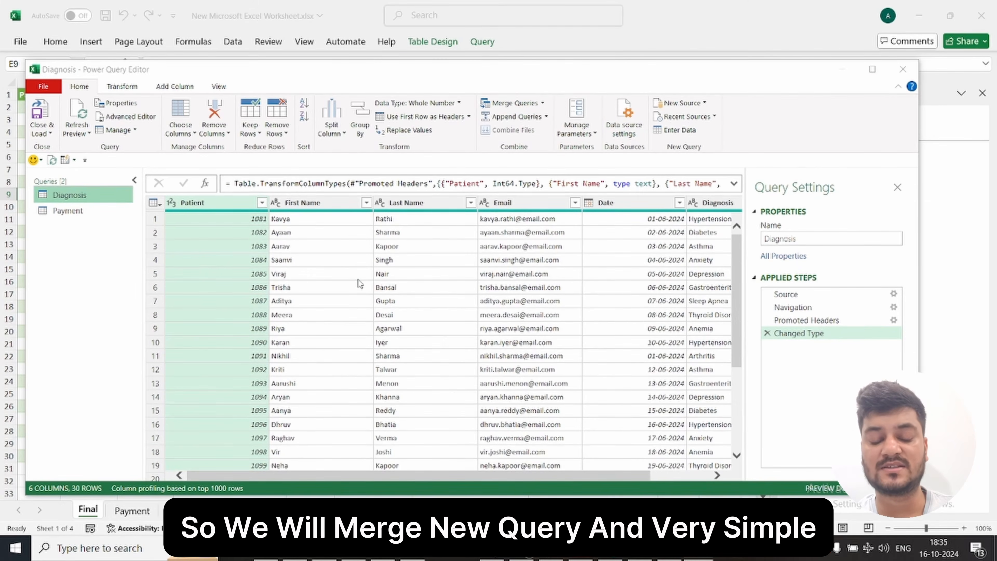
pyautogui.click(328, 135)
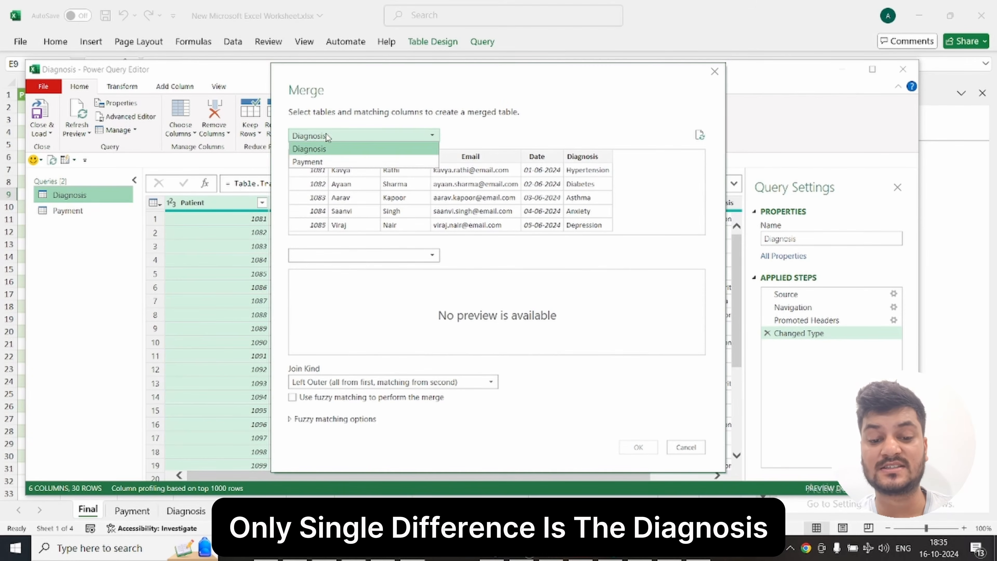
pyautogui.click(322, 149)
pyautogui.click(316, 168)
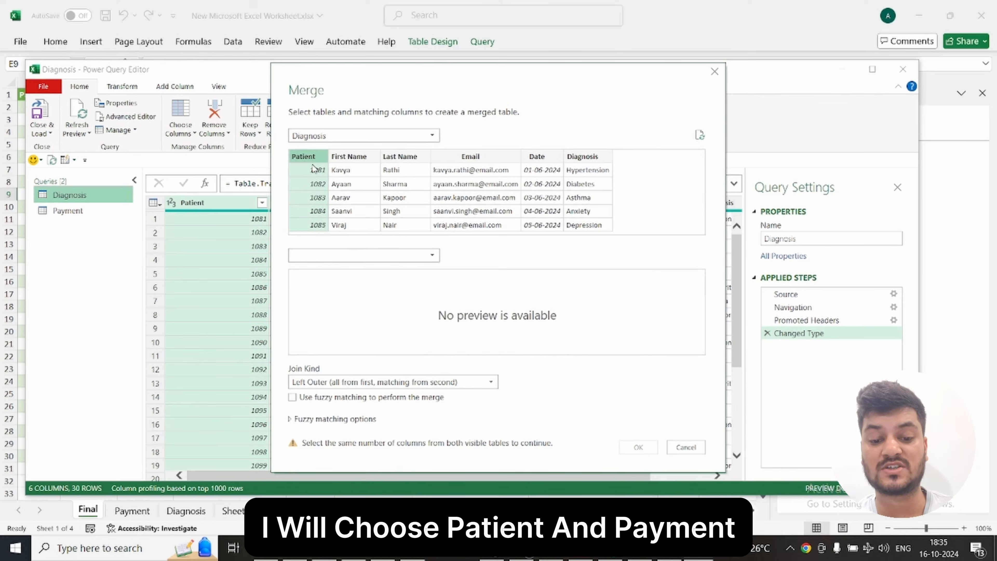
pyautogui.click(320, 255)
pyautogui.click(308, 281)
pyautogui.click(312, 277)
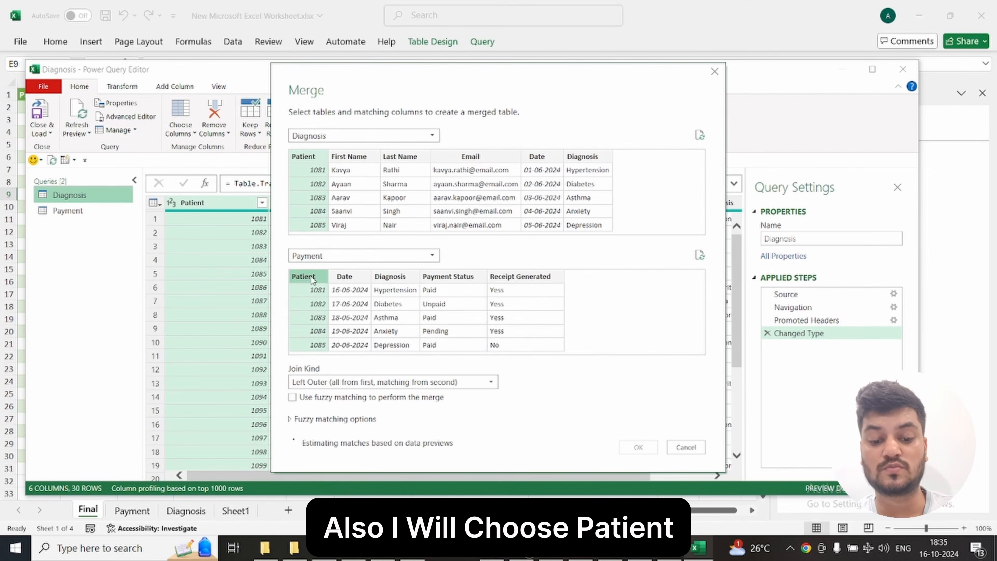
# Step: Set the join kind to Full Outer (all rows from both), create the merged query and look through its rows
pyautogui.click(338, 382)
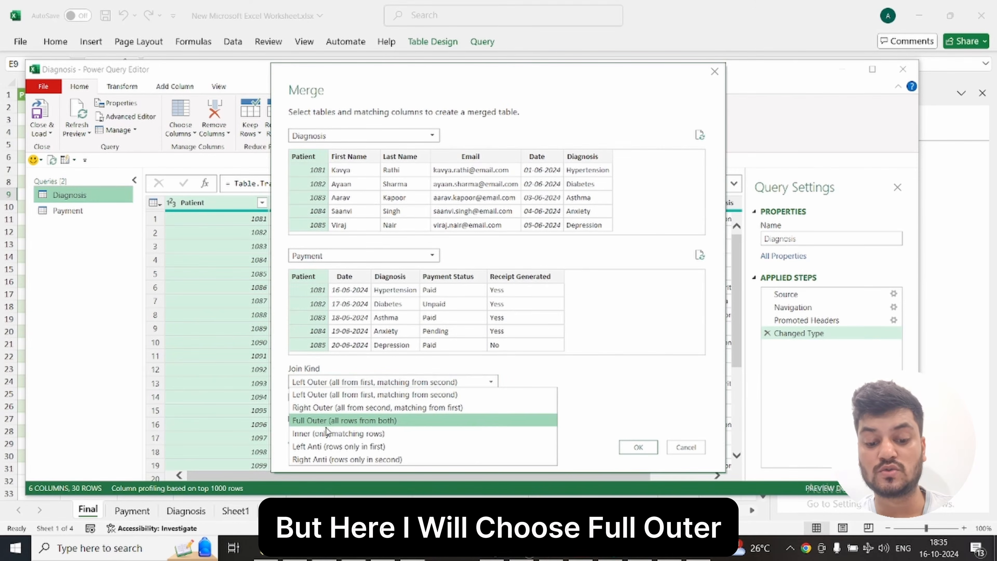
pyautogui.click(363, 426)
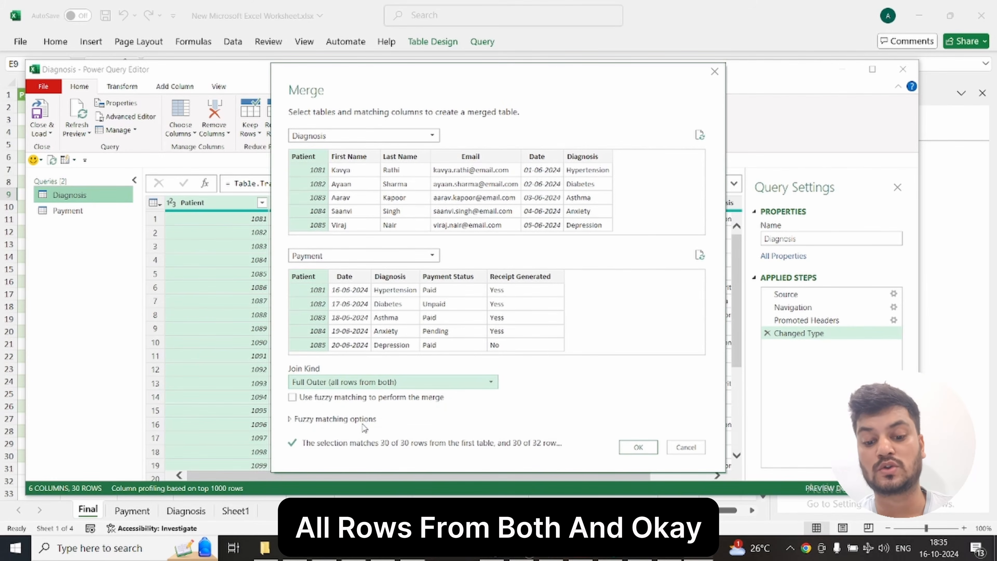
pyautogui.click(638, 447)
pyautogui.scroll(-4, 590, 376)
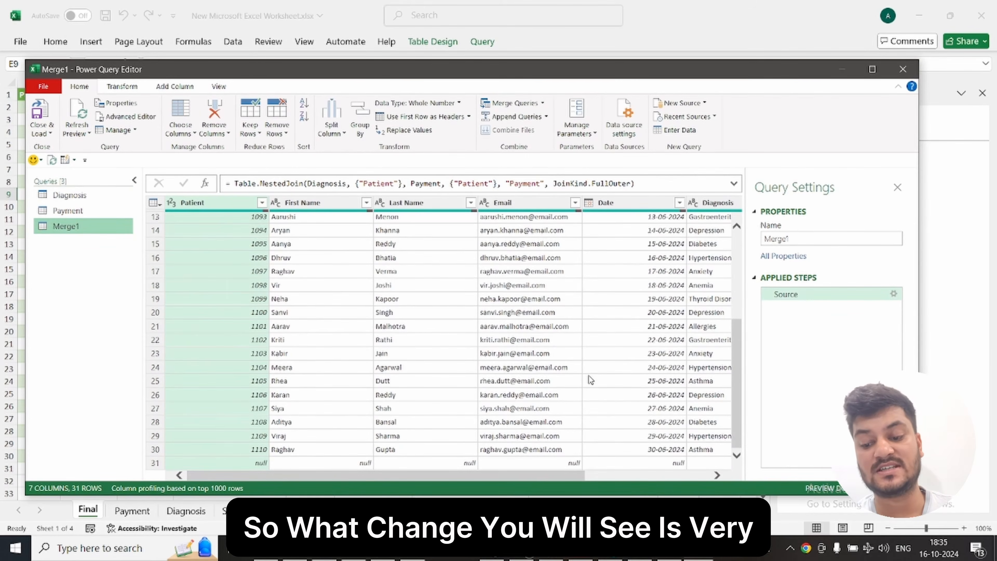
pyautogui.scroll(4, 589, 375)
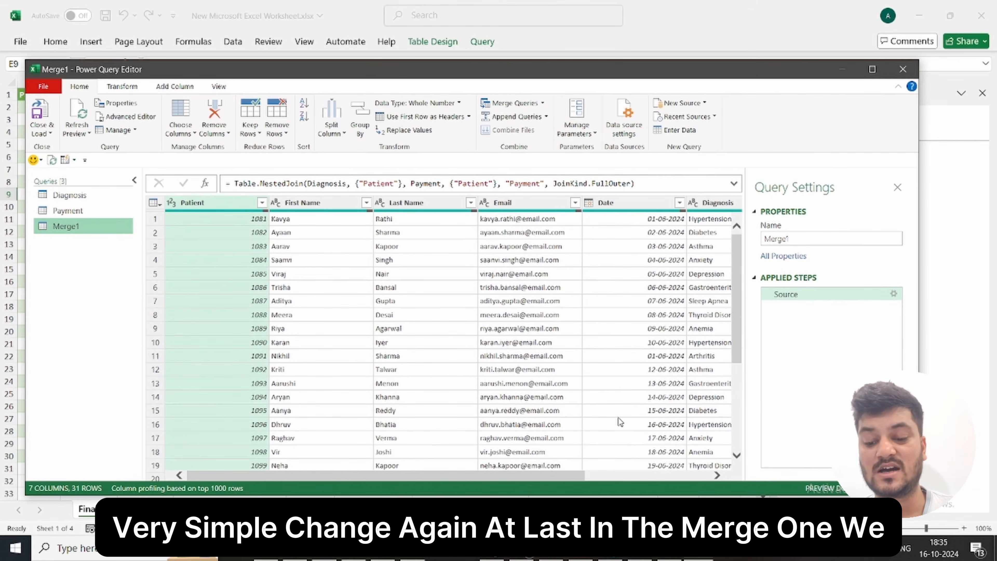
# Step: Rename the new merged query as Final
pyautogui.click(632, 476)
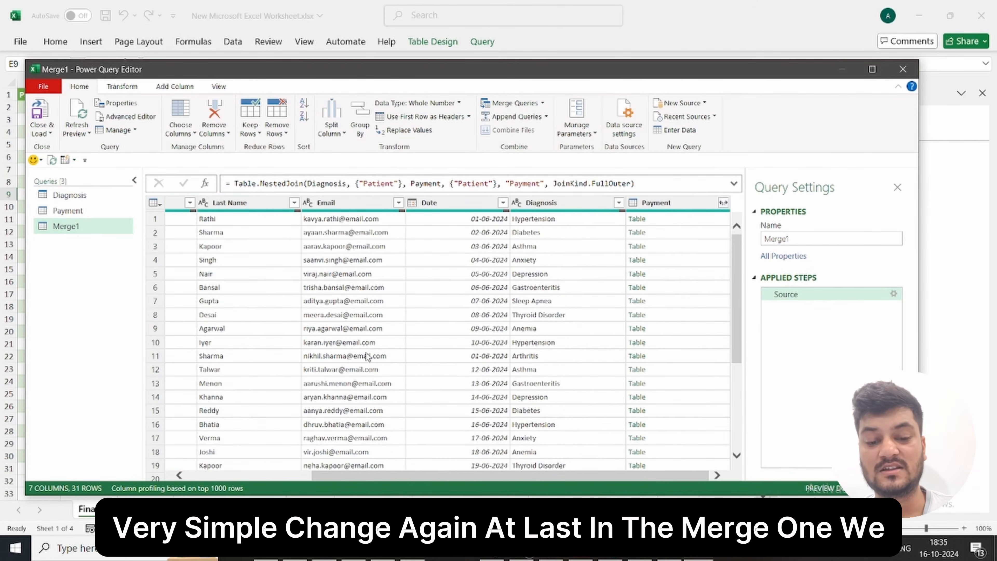
pyautogui.doubleClick(796, 239)
pyautogui.write('Fi')
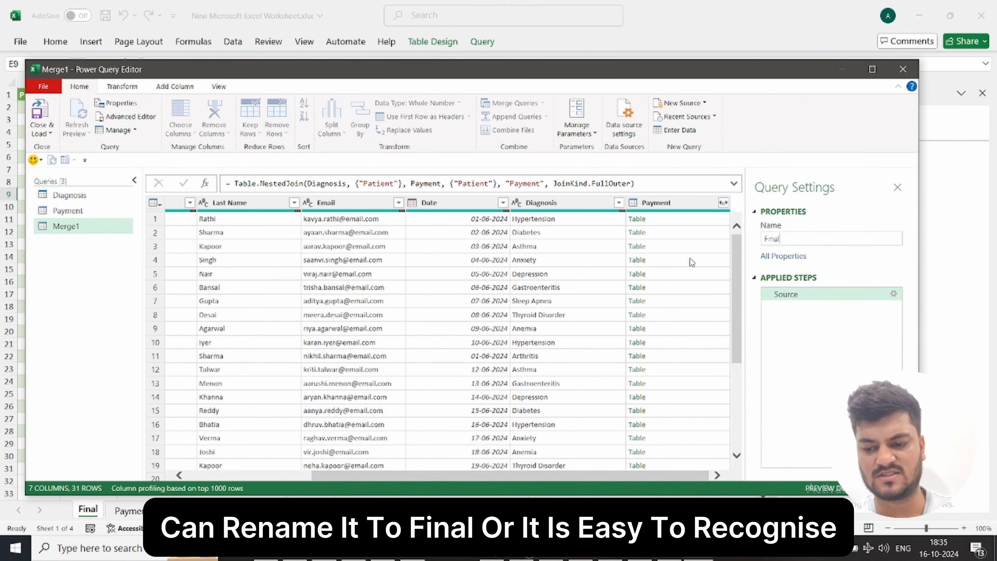
pyautogui.write('nal')
pyautogui.press('Return')
# Step: Expand the Payment column of the Final query with only Payment Status and Receipt Generated, keeping the original column name as prefix
pyautogui.click(729, 203)
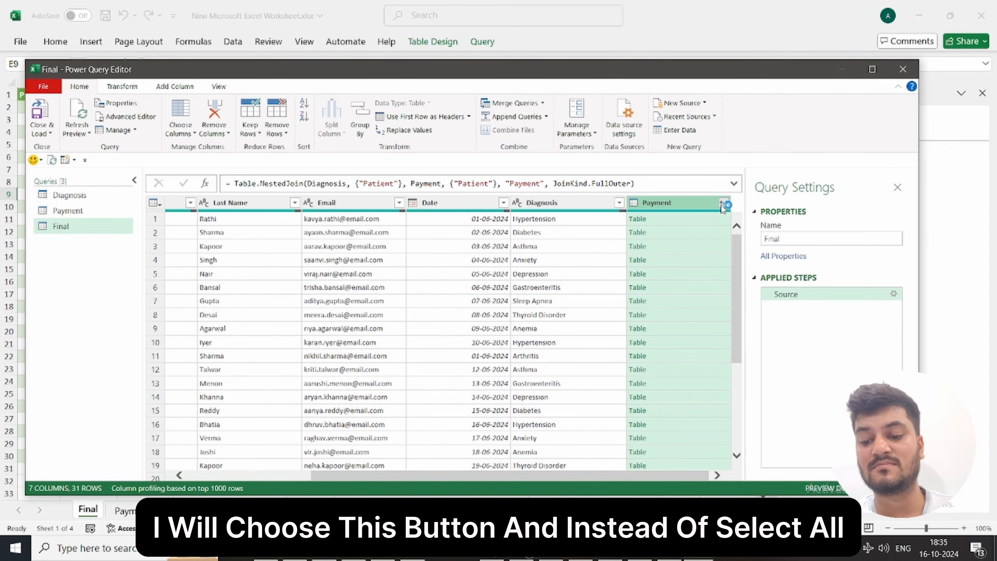
pyautogui.click(724, 205)
pyautogui.click(533, 253)
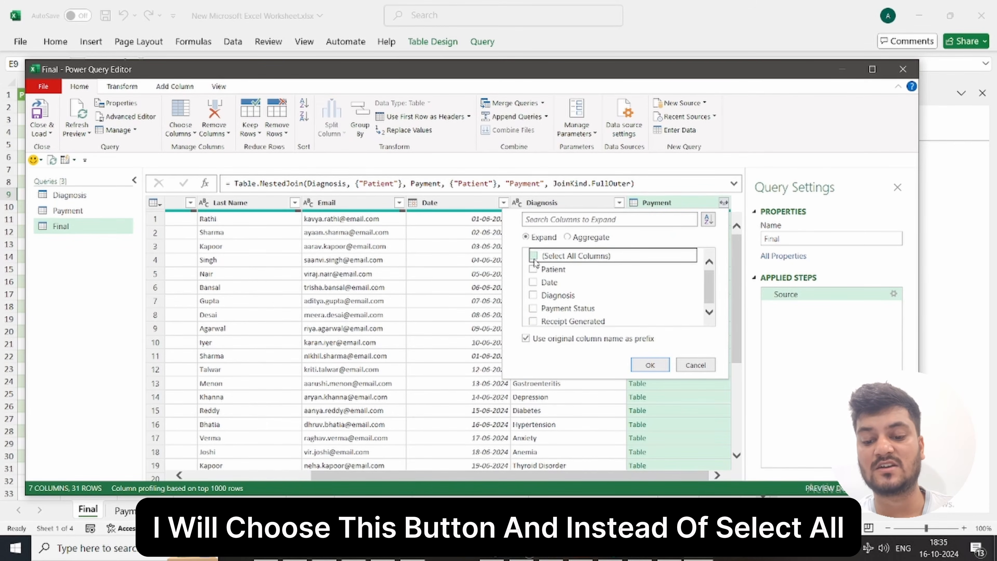
pyautogui.click(535, 307)
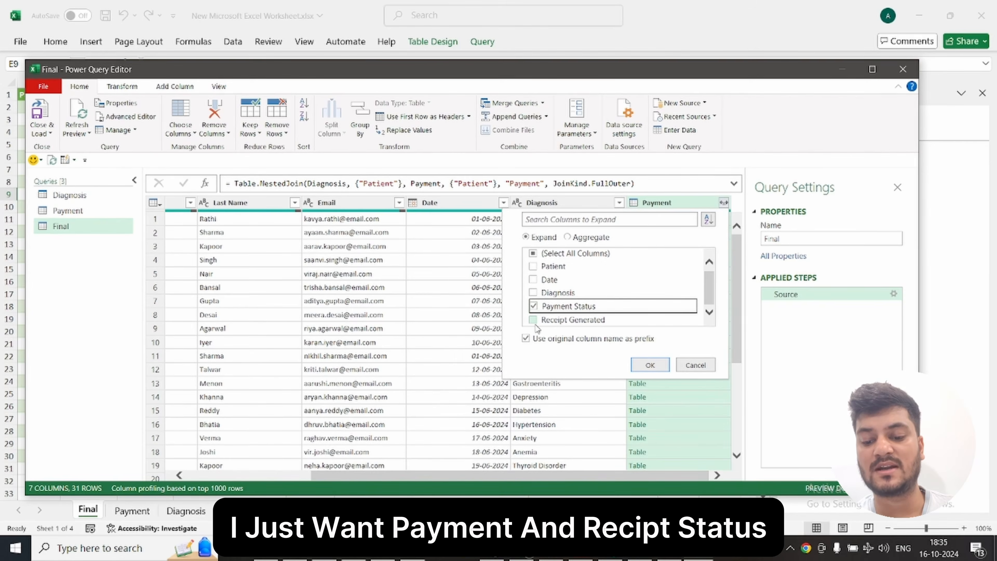
pyautogui.click(533, 319)
pyautogui.click(648, 365)
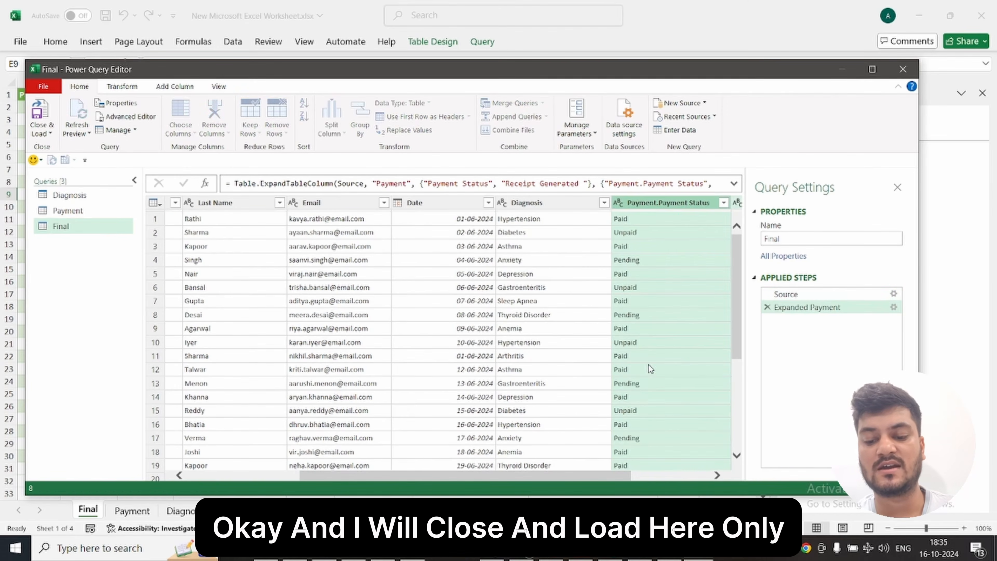
# Step: Close and load the Final query into the workbook, and mark the two bottom rows that exist only in the payment data
pyautogui.click(36, 111)
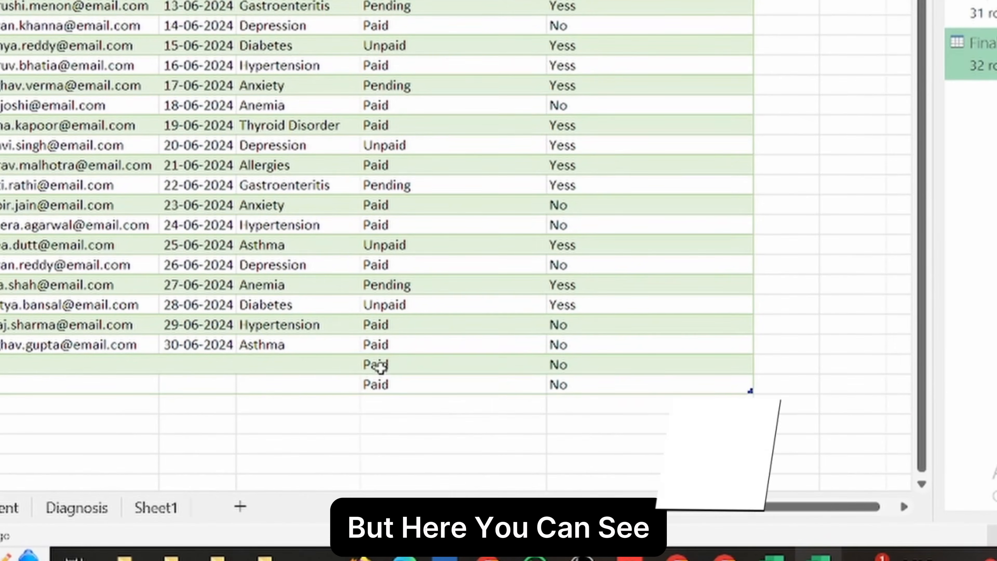
pyautogui.moveTo(440, 424); pyautogui.dragTo(578, 430)
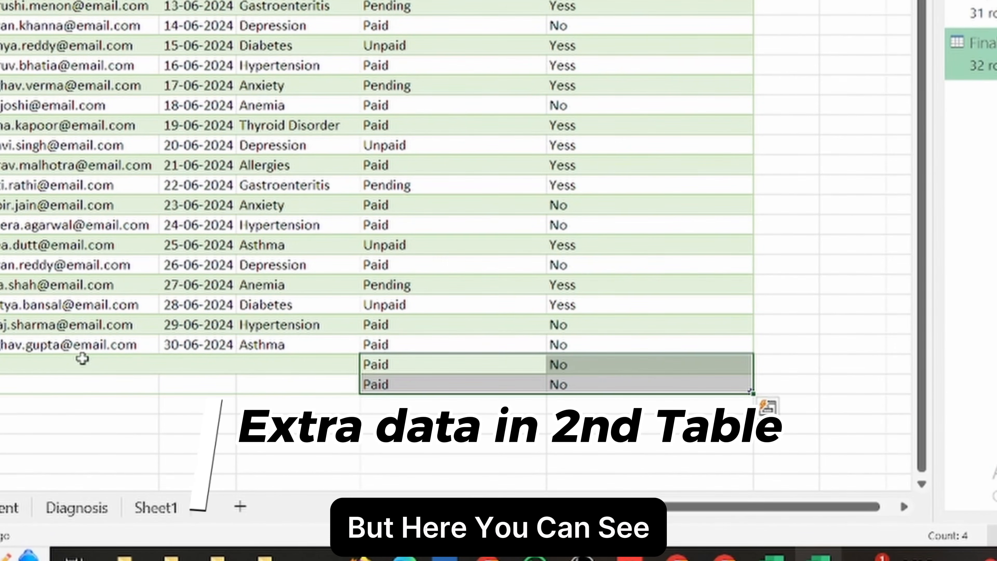
pyautogui.moveTo(56, 420); pyautogui.dragTo(354, 435)
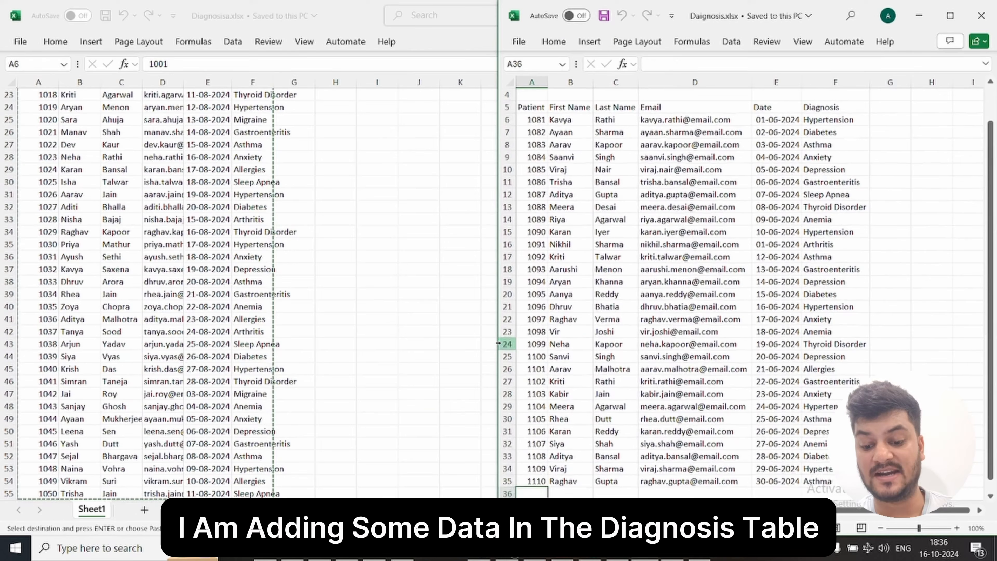
# Step: Paste the copied diagnosis records below the existing data in the diagnosis workbook, starting at cell A36
pyautogui.scroll(-1, 497, 343)
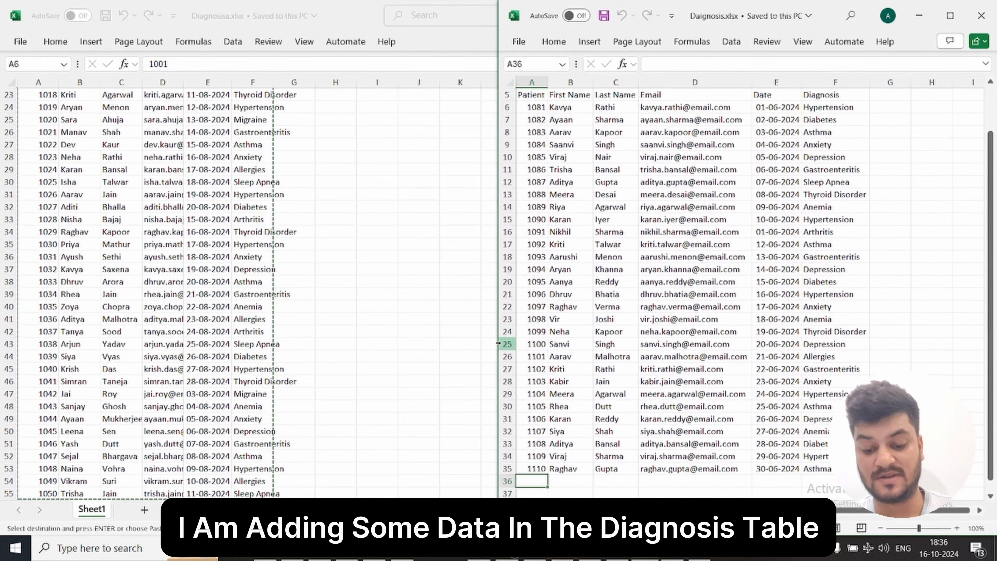
pyautogui.hotkey('ctrl', 'v')
pyautogui.press('Escape')
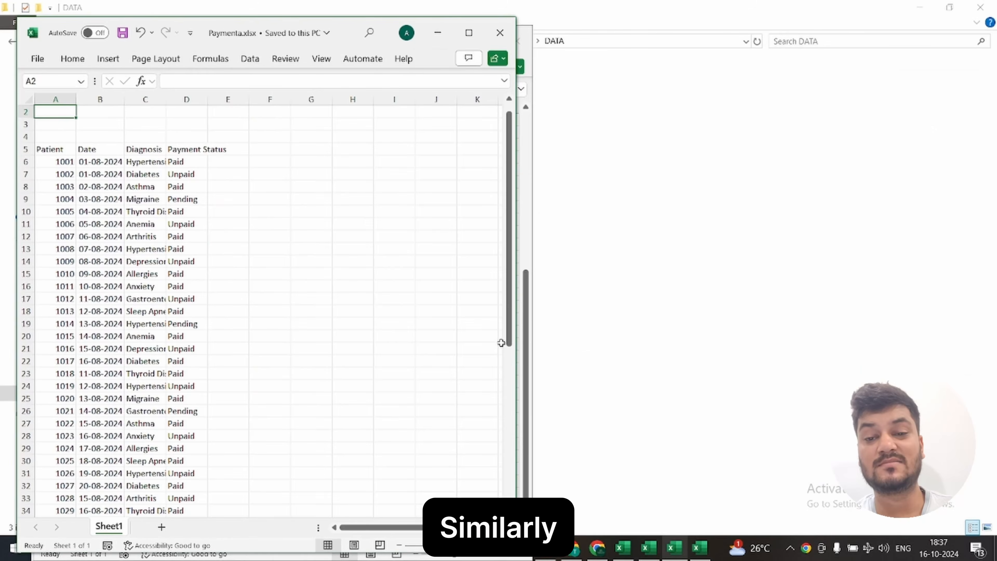
# Step: Copy all payment records below the header in Paymenta.xlsx and paste them into Payment.xlsx starting at cell A38
pyautogui.press('Down')
pyautogui.press('Down')
pyautogui.press('Down')
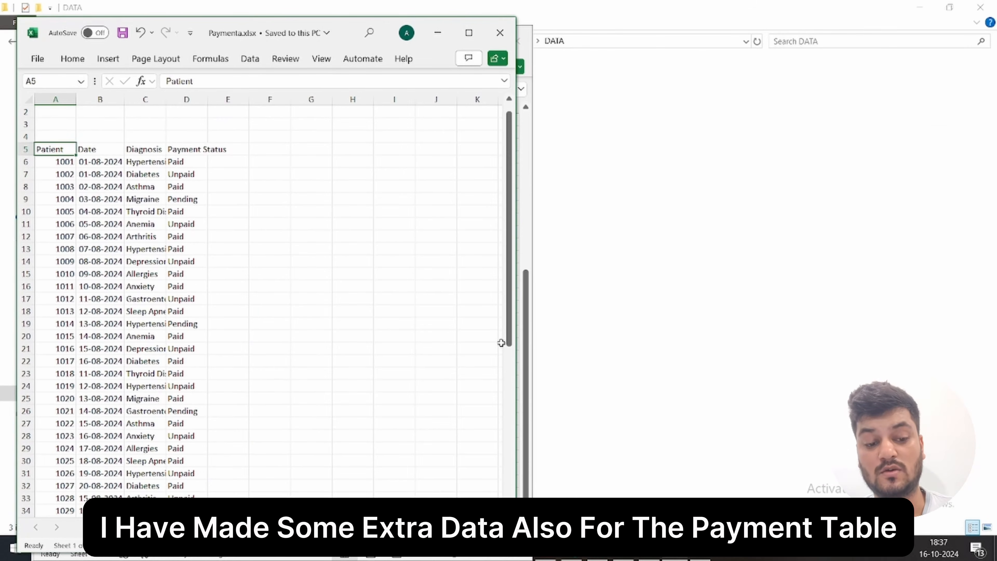
pyautogui.press('Down')
pyautogui.hotkey('ctrl', 'shift', 'Right')
pyautogui.hotkey('ctrl', 'shift', 'Down')
pyautogui.hotkey('ctrl', 'c')
pyautogui.hotkey('alt', 'Tab')
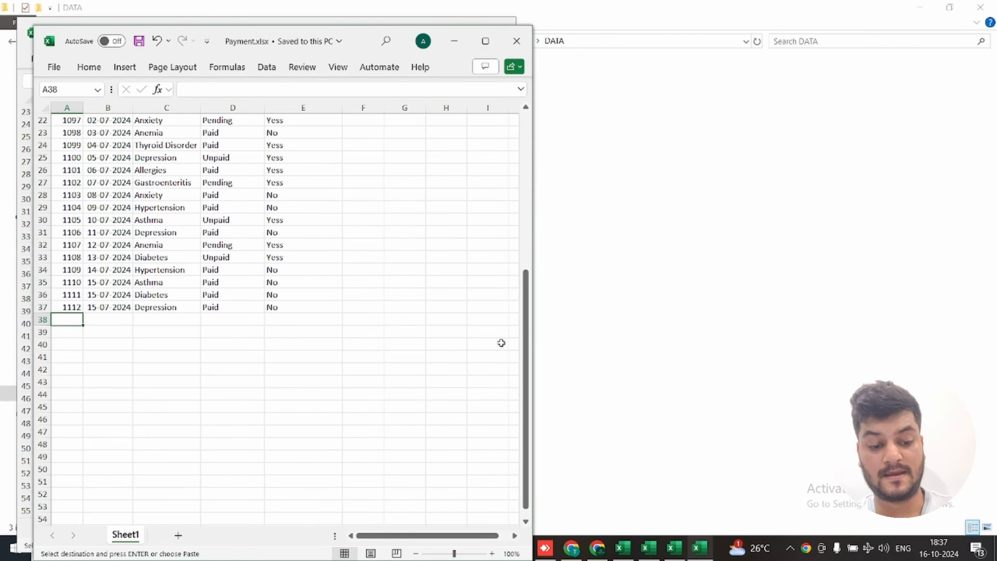
pyautogui.hotkey('ctrl', 'v')
# Step: Delete rows 36 and 37 of Payment.xlsx, which hold the two extra payment records
pyautogui.press('Up')
pyautogui.press('Up')
pyautogui.hotkey('shift', 'Down')
pyautogui.hotkey('shift', 'space')
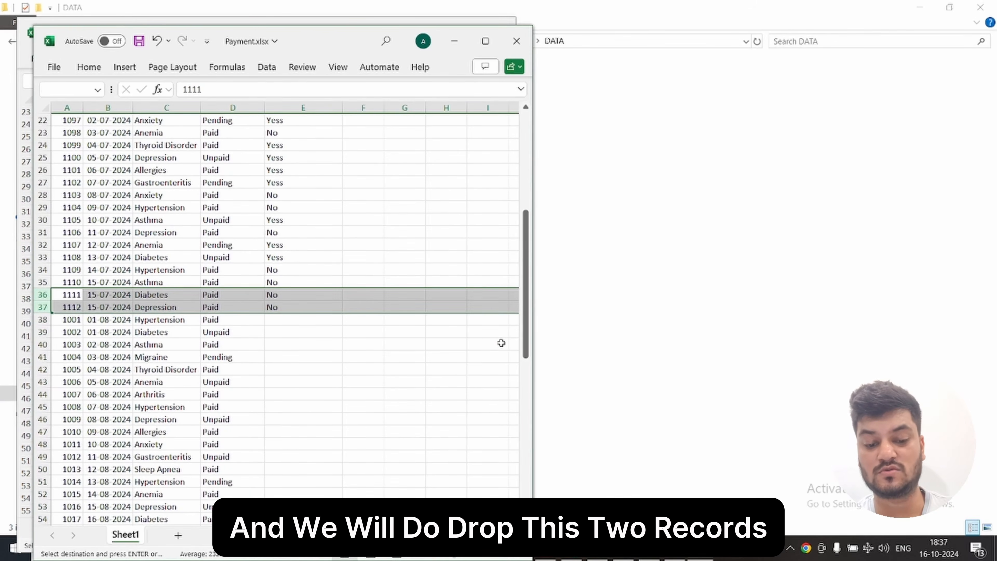
pyautogui.hotkey('ctrl', '-')
# Step: Fill the empty fifth-column receipt cells of the pasted records in Payment.xlsx with repeated Yess and No values
pyautogui.press('Right')
pyautogui.press('Right')
pyautogui.press('Right')
pyautogui.press('Up')
pyautogui.press('Right')
pyautogui.press('Up')
pyautogui.press('Up')
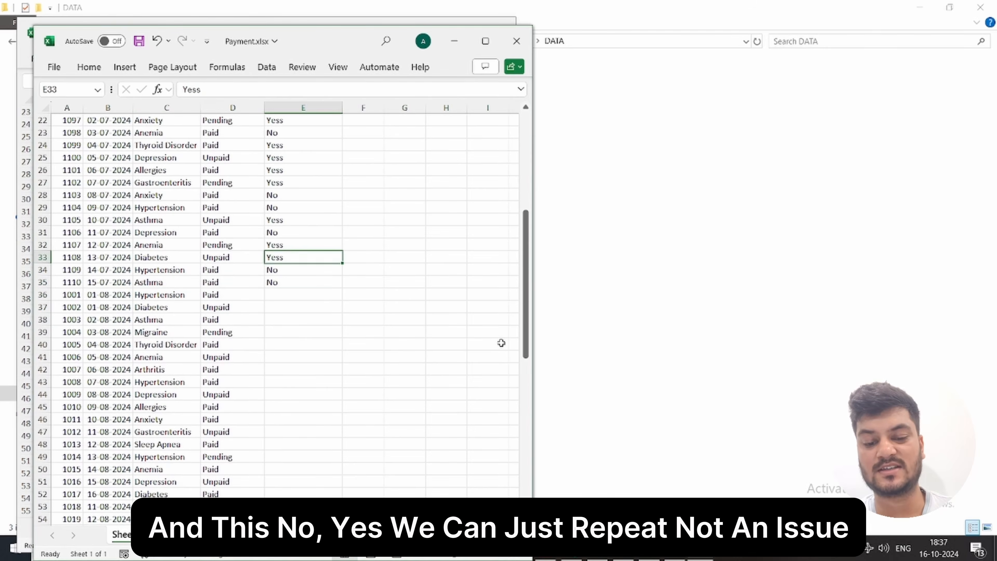
pyautogui.hotkey('shift', 'Down')
pyautogui.hotkey('shift', 'Down')
pyautogui.hotkey('ctrl', 'Up')
pyautogui.press('Down')
pyautogui.hotkey('ctrl', 'shift', 'Down')
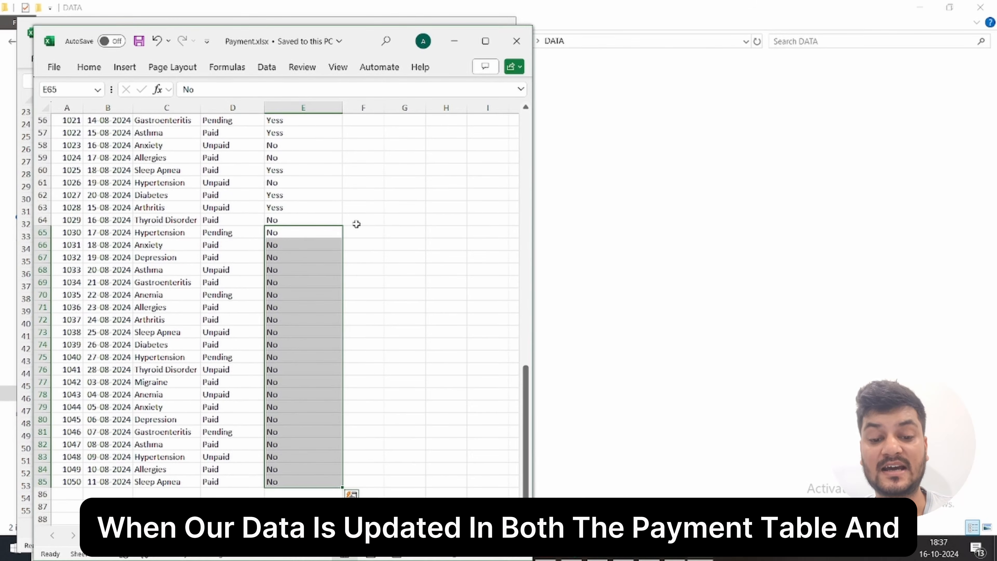
# Step: Close Payment.xlsx and Paymenta.xlsx
pyautogui.scroll(2, 355, 223)
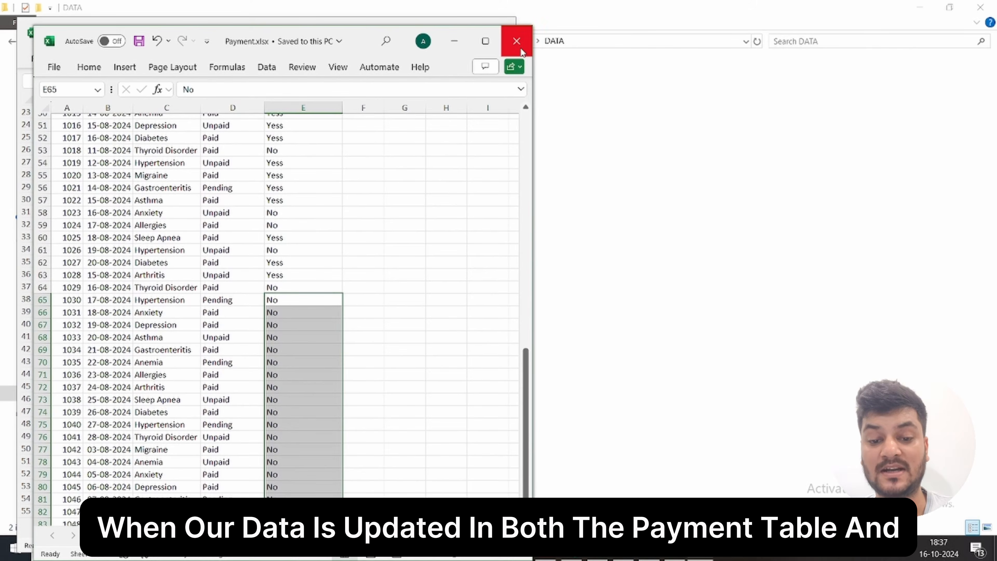
pyautogui.click(517, 41)
pyautogui.click(499, 31)
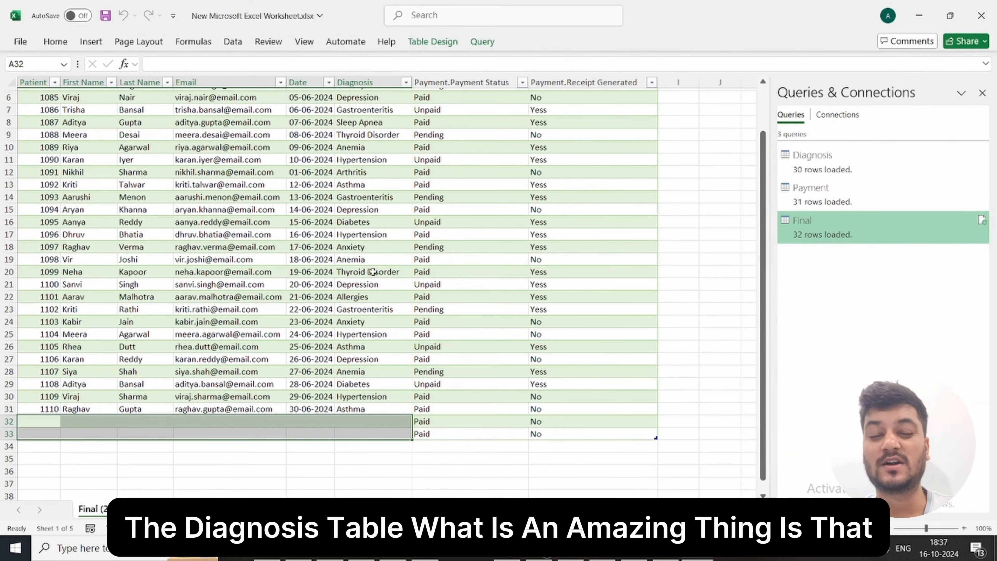
# Step: Refresh the merged table on the Final (2) sheet and check the newly loaded records down to its last row
pyautogui.rightClick(285, 292)
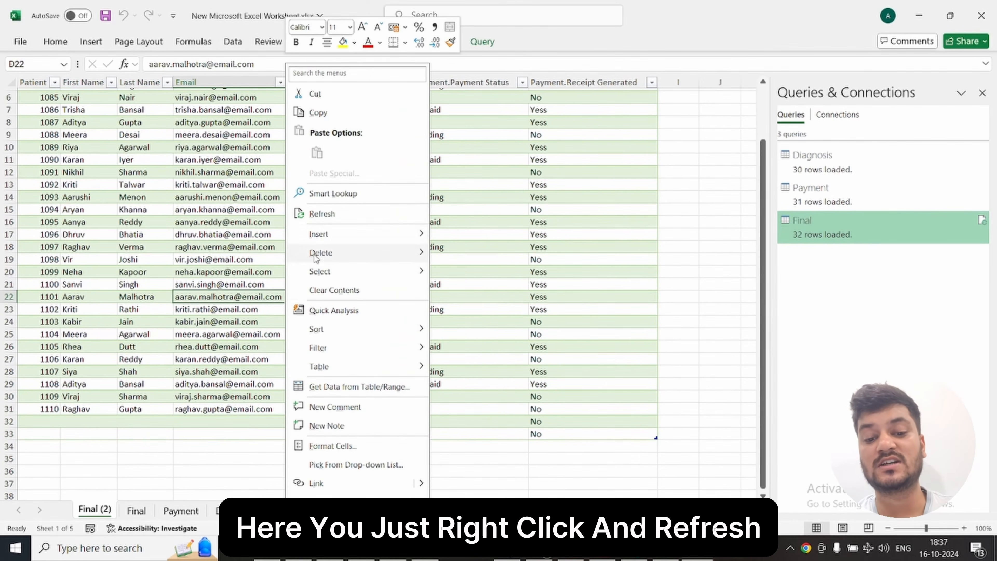
pyautogui.click(329, 213)
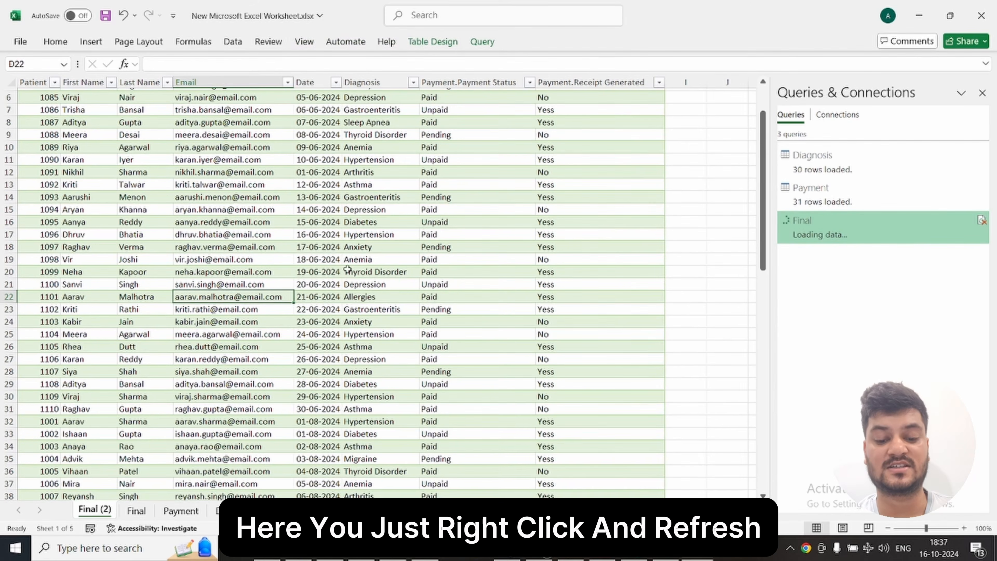
pyautogui.scroll(-6, 351, 295)
pyautogui.scroll(-12, 350, 295)
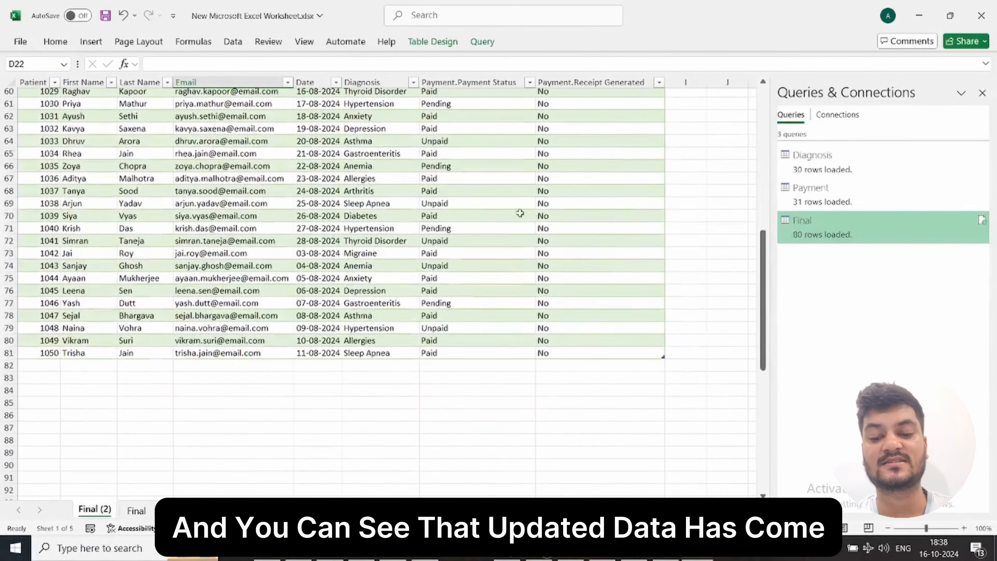
pyautogui.click(569, 165)
pyautogui.moveTo(572, 219); pyautogui.dragTo(19, 348)
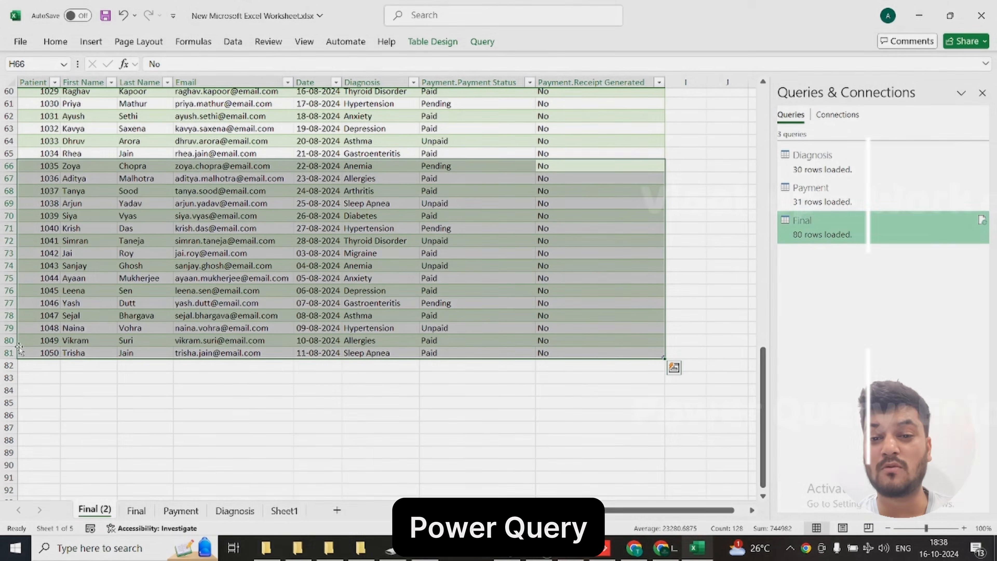